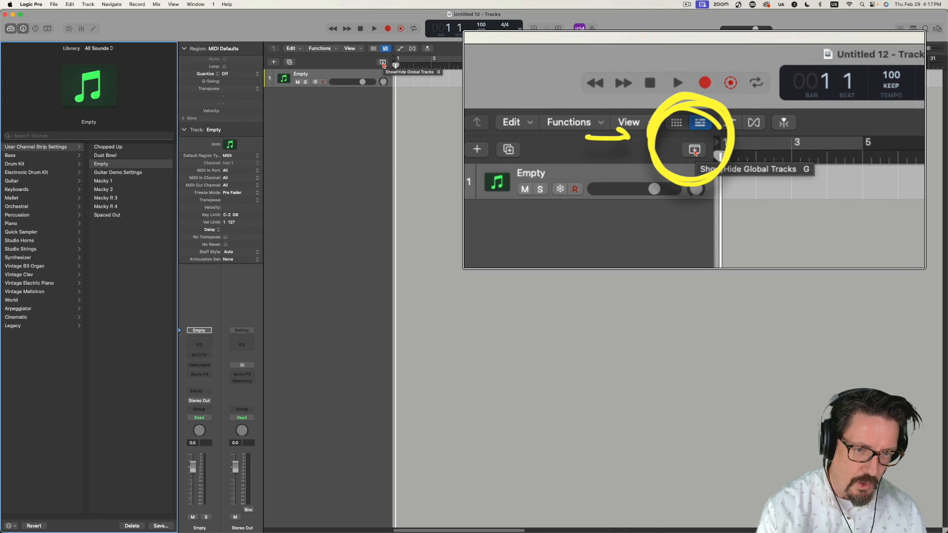
# Step: Show the global tracks above the track list
pyautogui.click(383, 63)
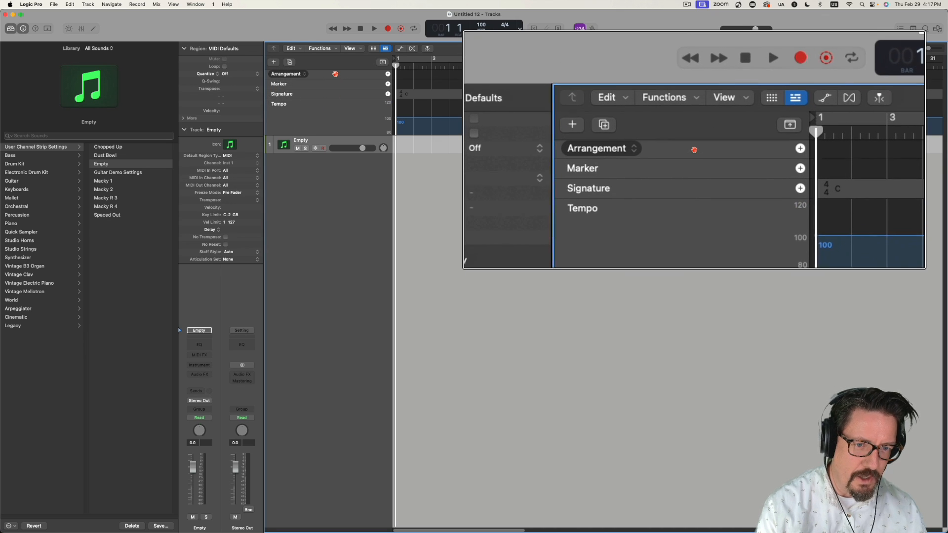
pyautogui.rightClick(336, 74)
pyautogui.click(350, 65)
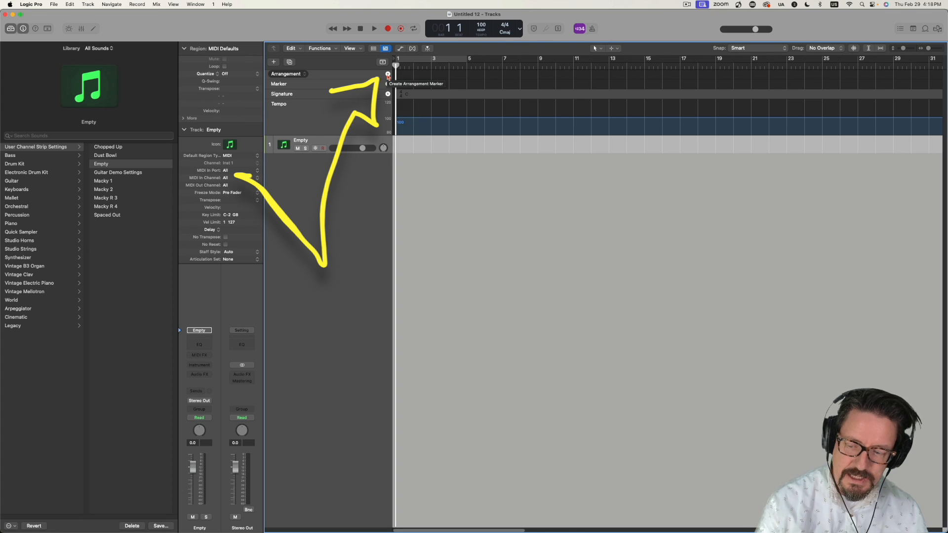
# Step: Add an Intro arrangement marker at bar 1 and shorten it to four bars, ending at bar 5
pyautogui.click(388, 75)
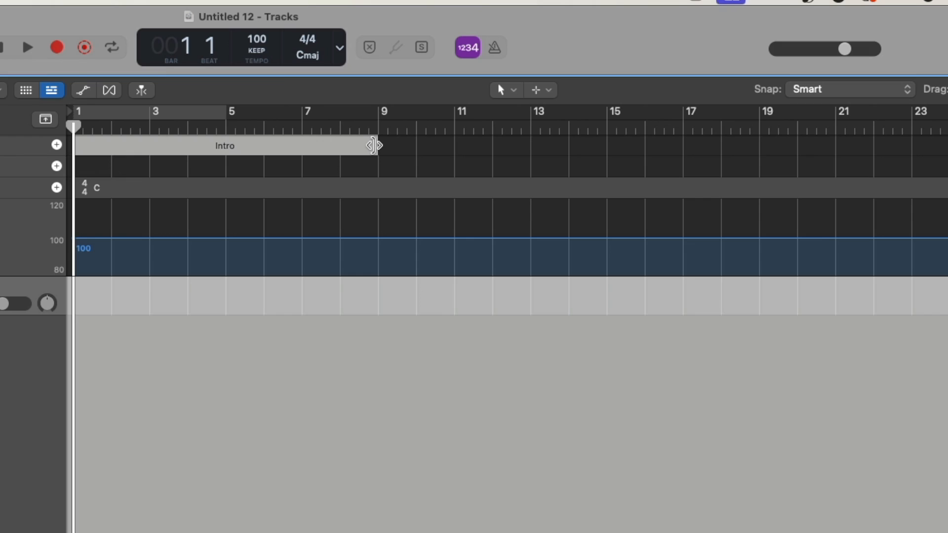
pyautogui.moveTo(537, 75); pyautogui.dragTo(461, 75)
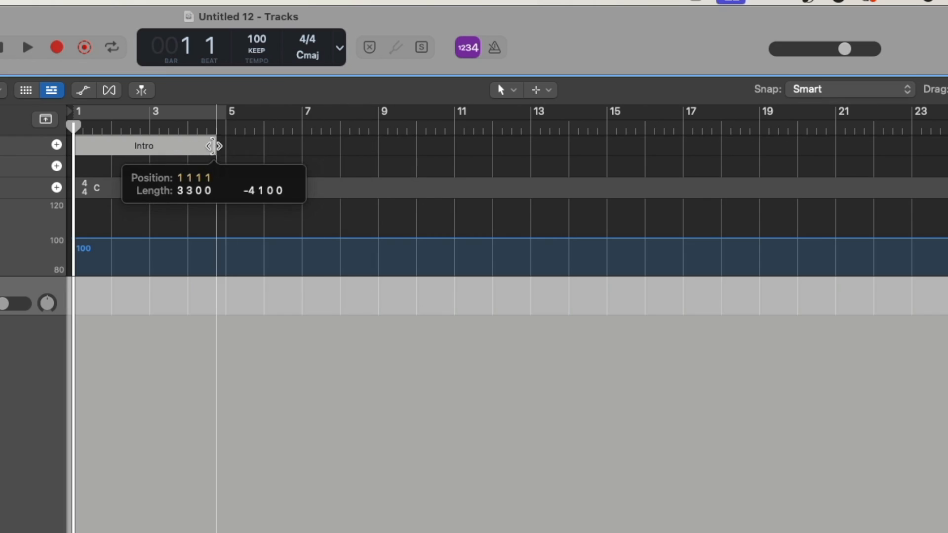
pyautogui.moveTo(213, 147); pyautogui.dragTo(517, 144)
pyautogui.moveTo(190, 146); pyautogui.dragTo(524, 154)
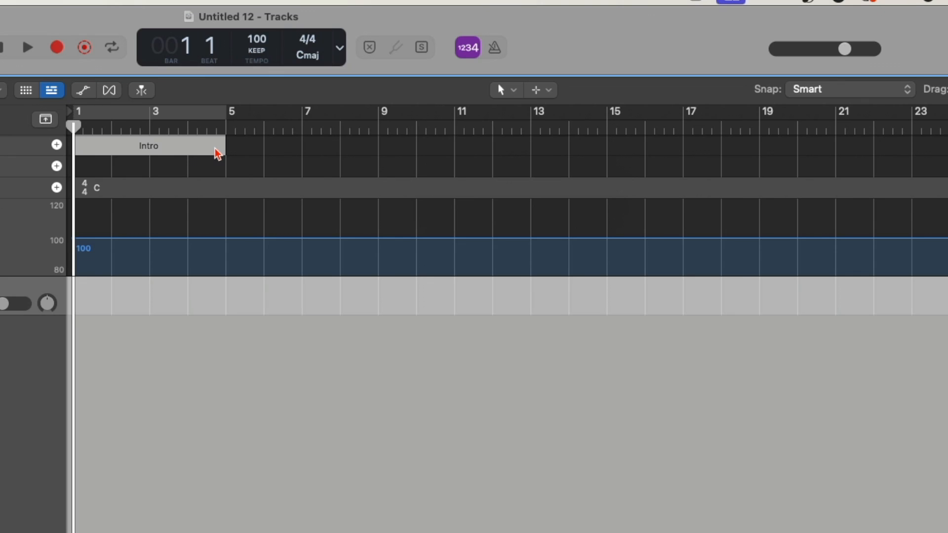
pyautogui.moveTo(186, 153); pyautogui.dragTo(630, 148)
# Step: Add two consecutive eight-bar Verse arrangement markers after the Intro and join them into one 16-bar Verse with the Join Tool
pyautogui.click(57, 146)
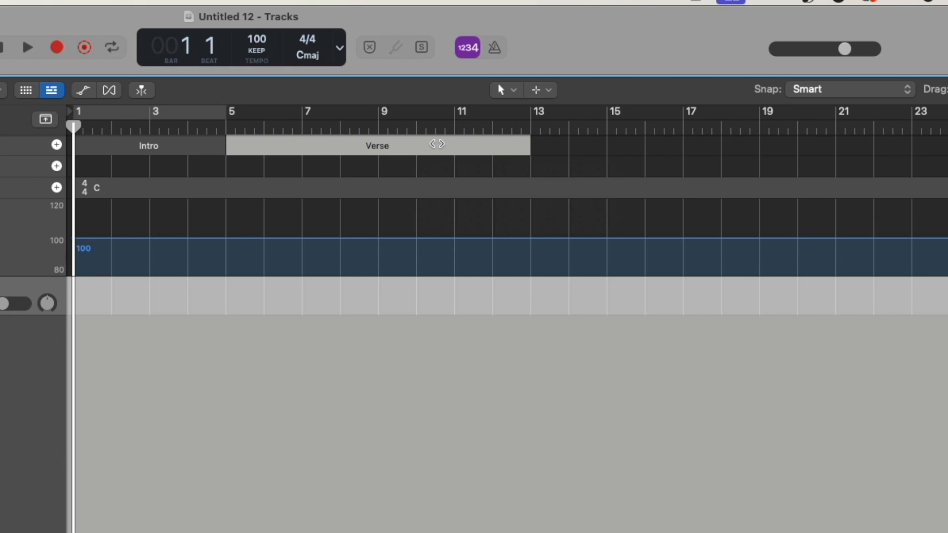
pyautogui.moveTo(447, 144); pyautogui.dragTo(532, 152)
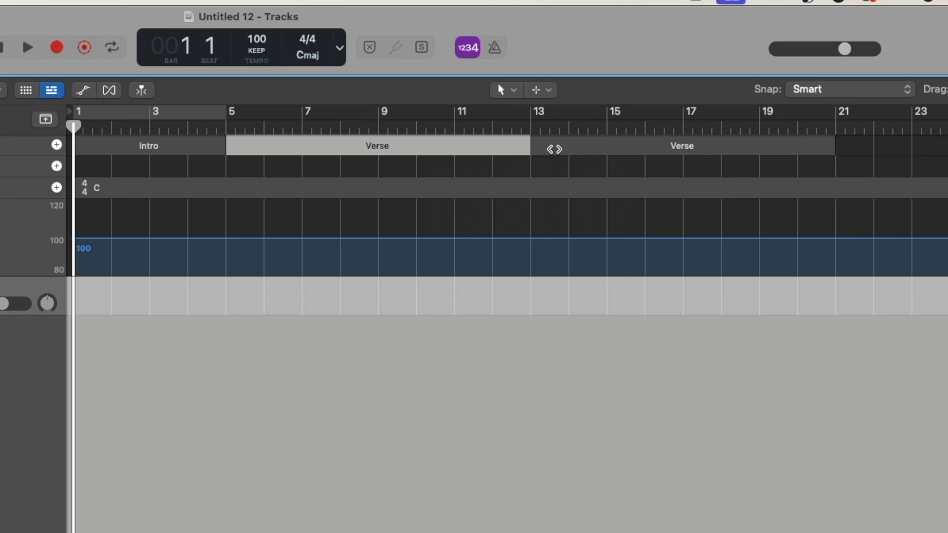
pyautogui.press('t')
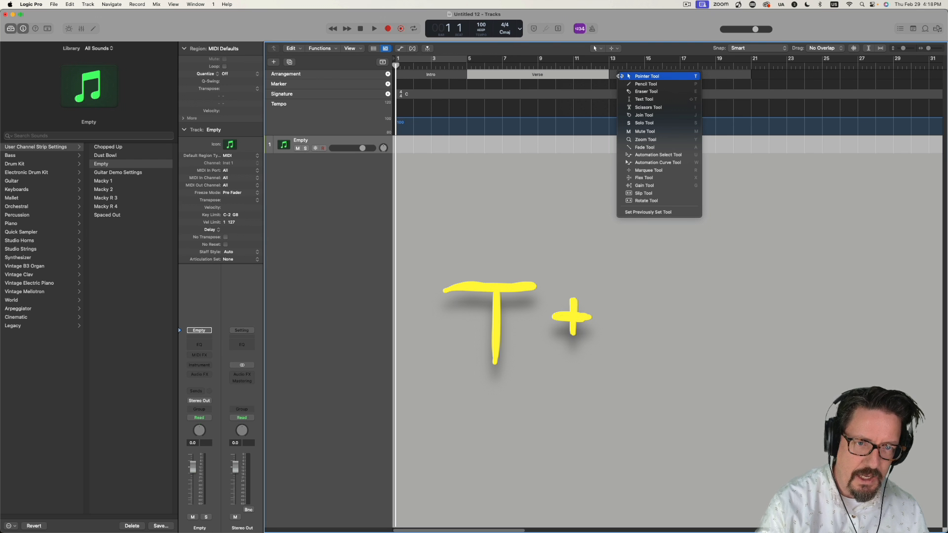
pyautogui.press('j')
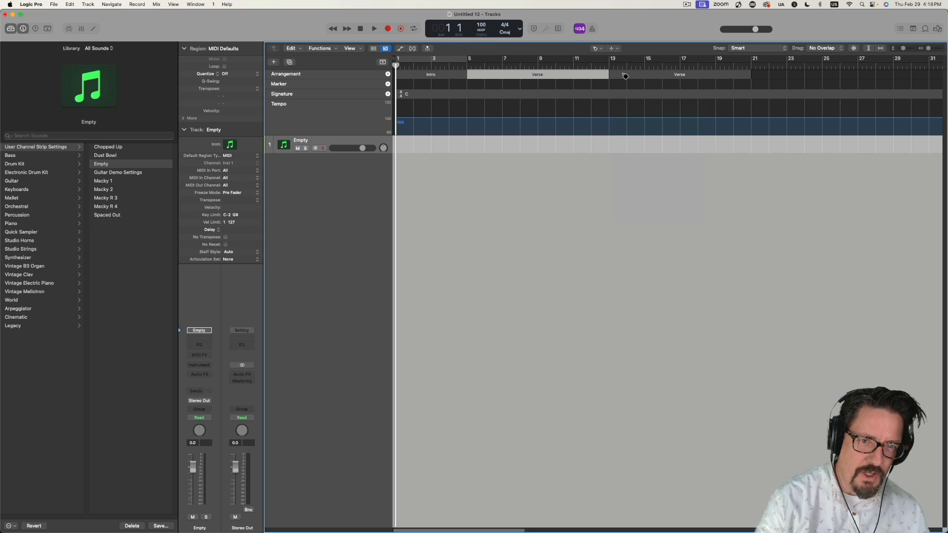
pyautogui.keyDown('shift'); pyautogui.click(621, 75); pyautogui.keyUp('shift')
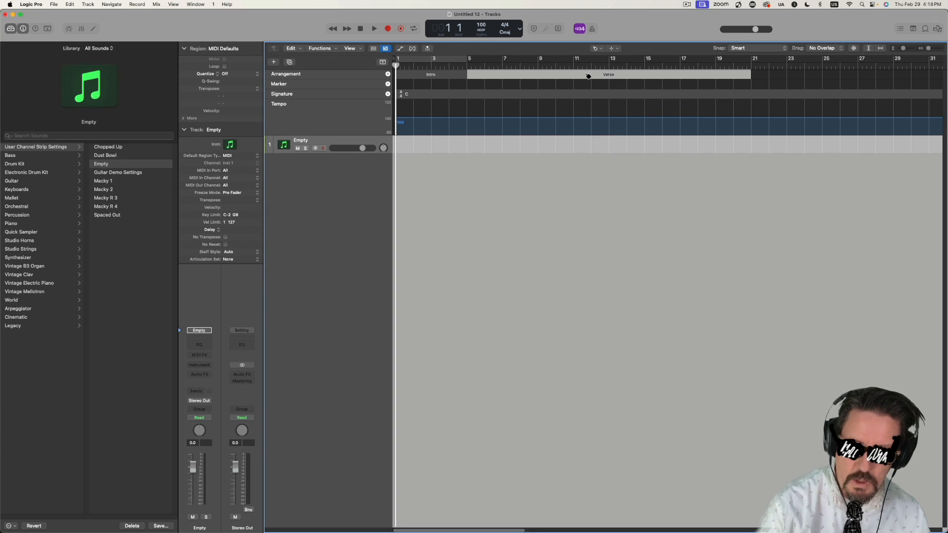
pyautogui.press('t')
pyautogui.press('t')
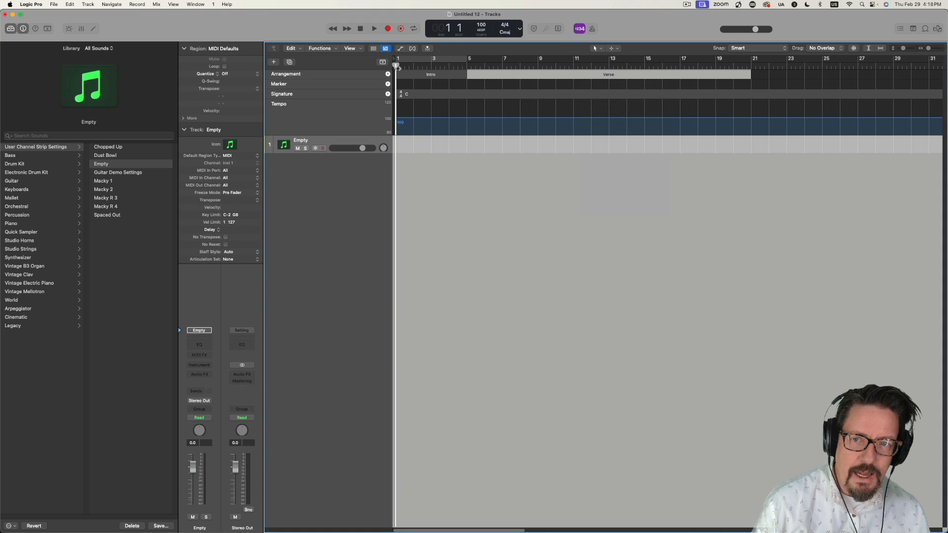
# Step: Add eight-bar Chorus and Bridge arrangement markers after the Verse
pyautogui.click(388, 74)
pyautogui.click(388, 74)
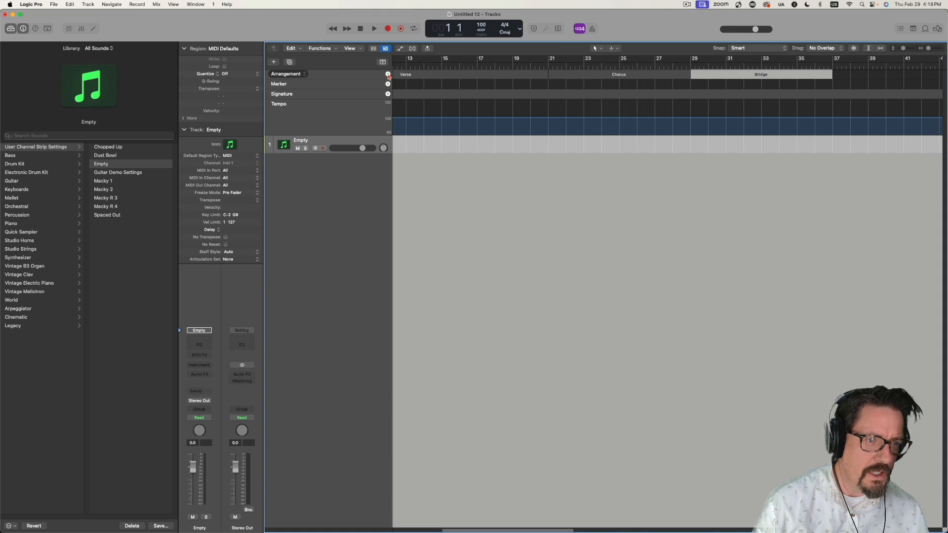
pyautogui.press('super+Left')
pyautogui.press('super+Left')
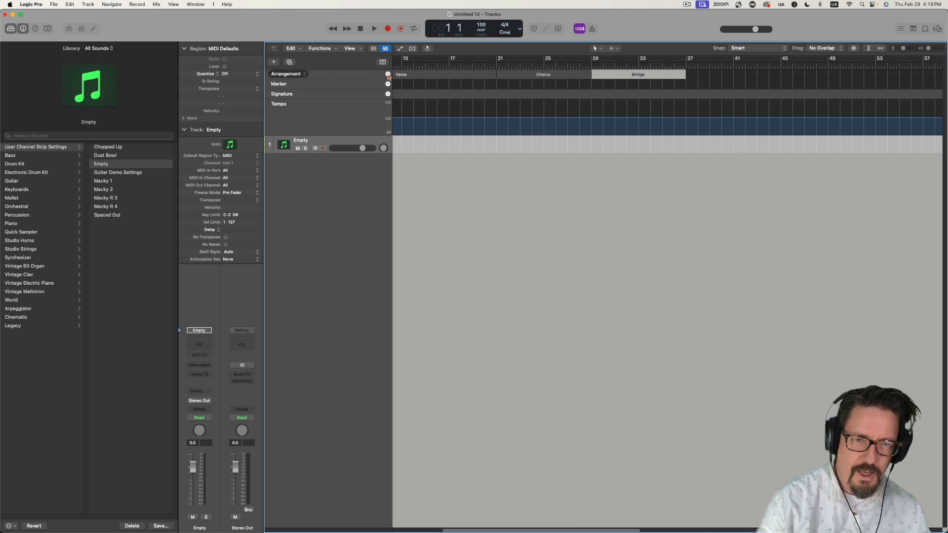
pyautogui.hscroll(-5, 480, 129)
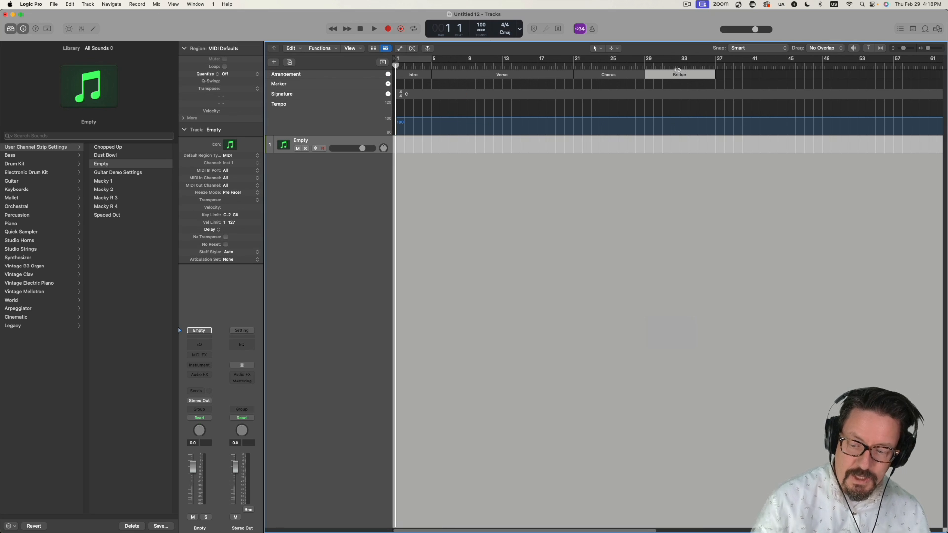
# Step: Add an Outro arrangement marker after the Bridge and delete it again
pyautogui.click(389, 74)
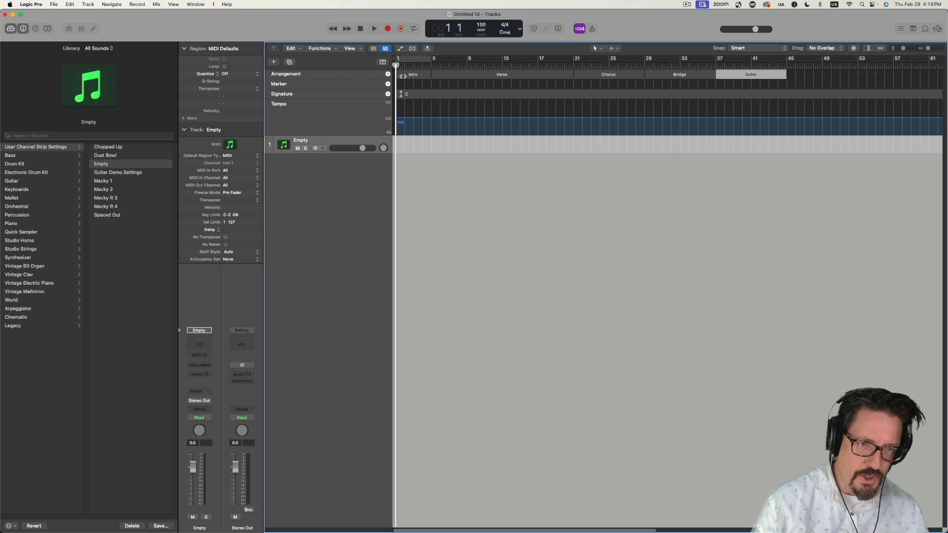
pyautogui.click(761, 72)
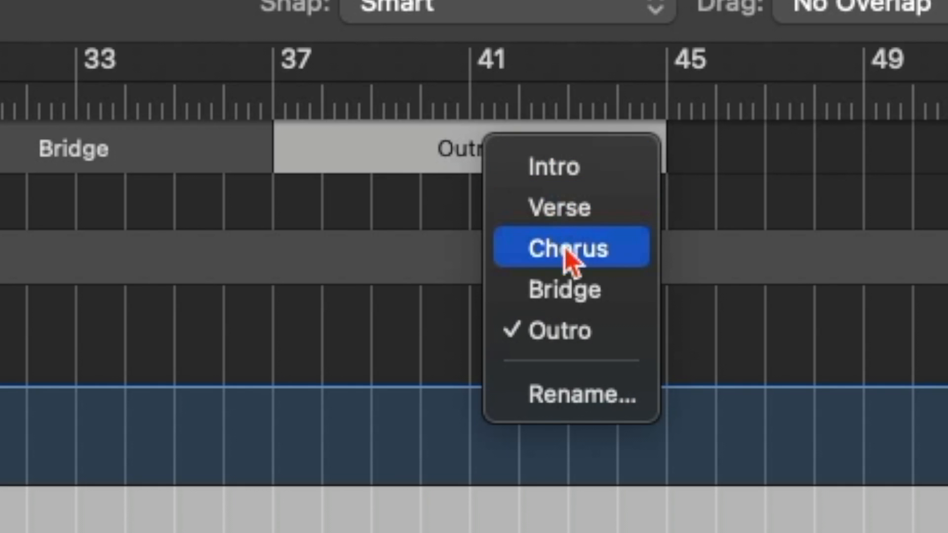
pyautogui.click(714, 53)
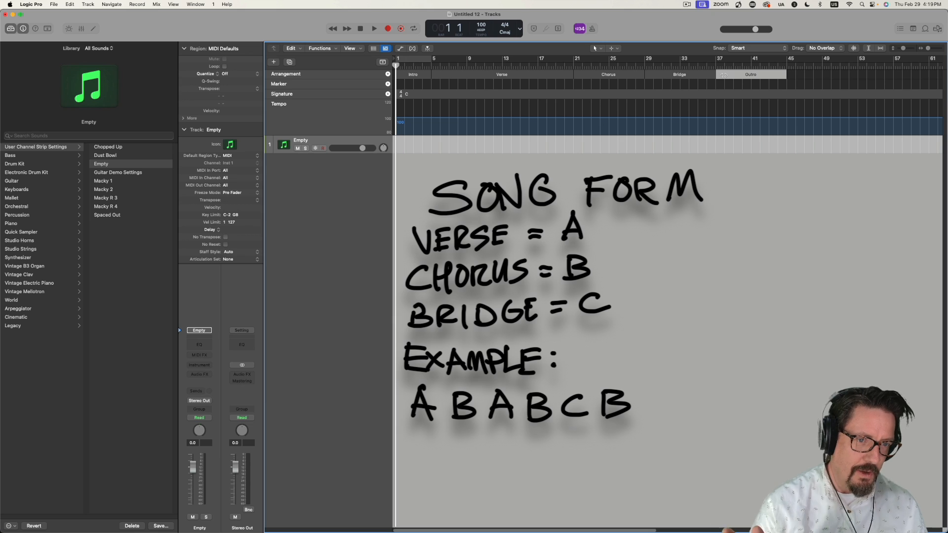
pyautogui.press('Delete')
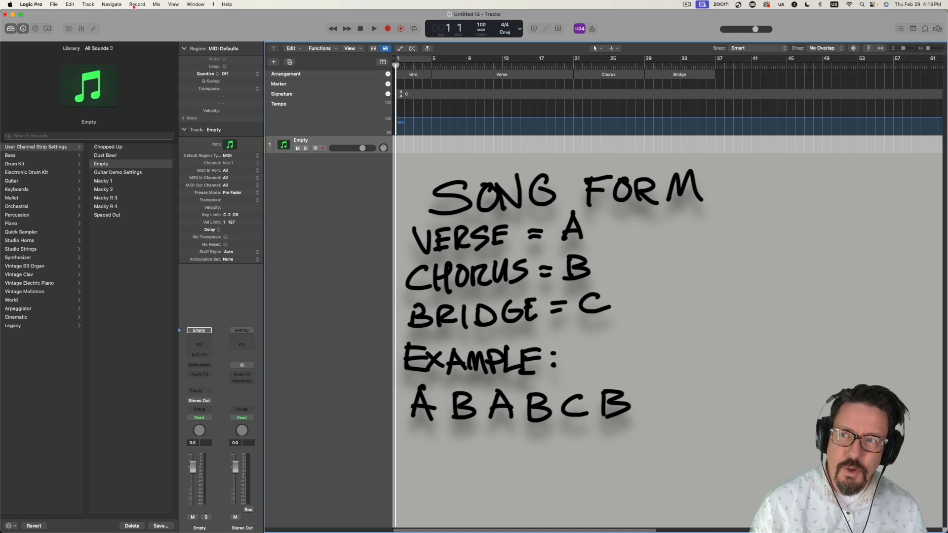
# Step: Create a new Drummer track with regions that follow the Intro, Verse, Chorus and Bridge arrangement markers
pyautogui.click(88, 4)
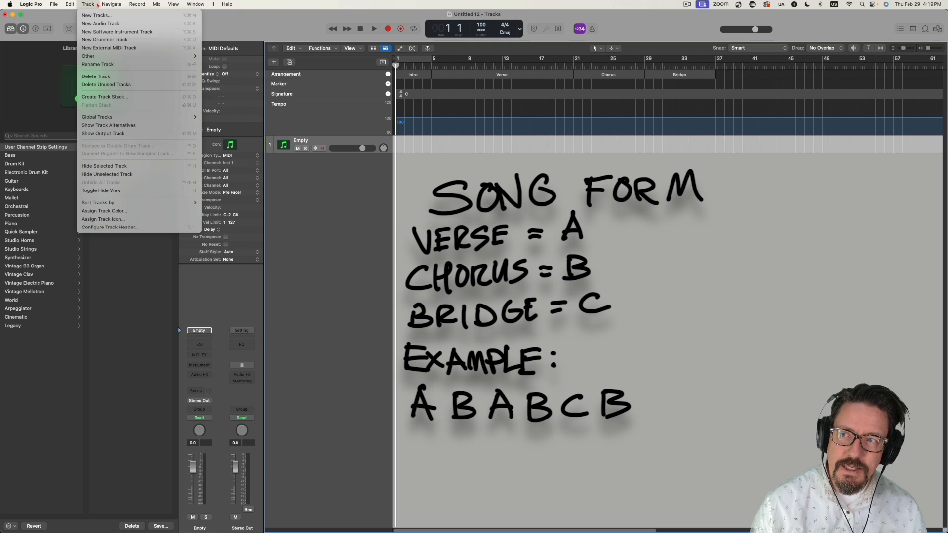
pyautogui.click(104, 40)
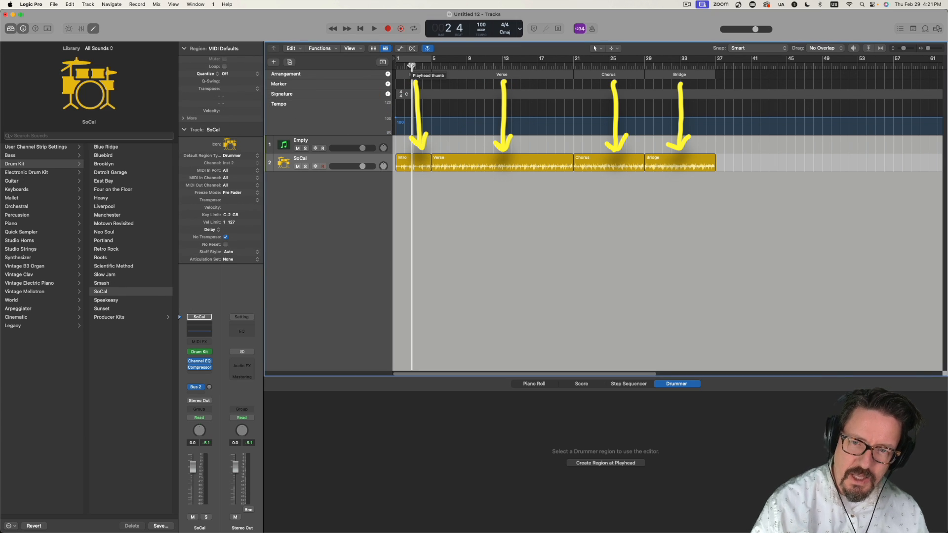
# Step: Play short passages of the drum track in the Intro, Verse, Chorus and Bridge to compare the sections
pyautogui.press('space')
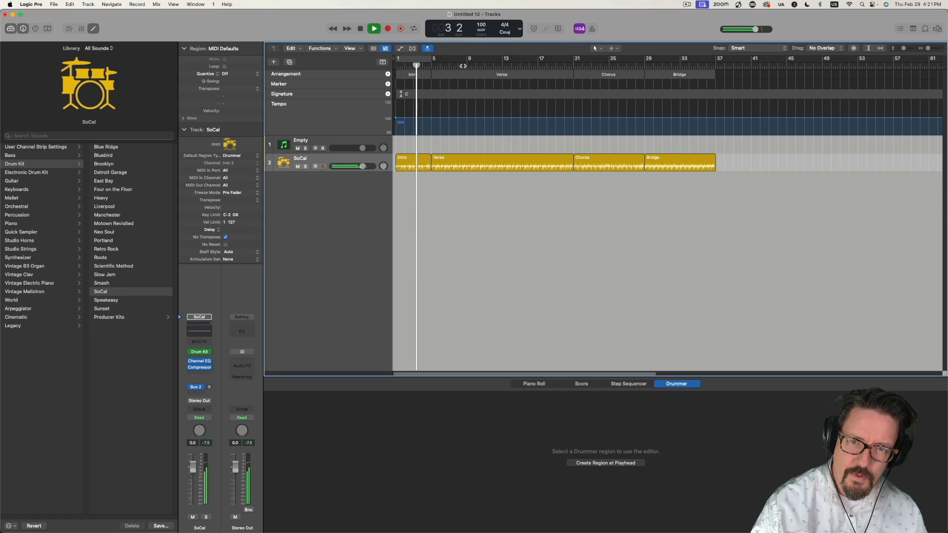
pyautogui.press('space')
pyautogui.click(463, 66)
pyautogui.press('space')
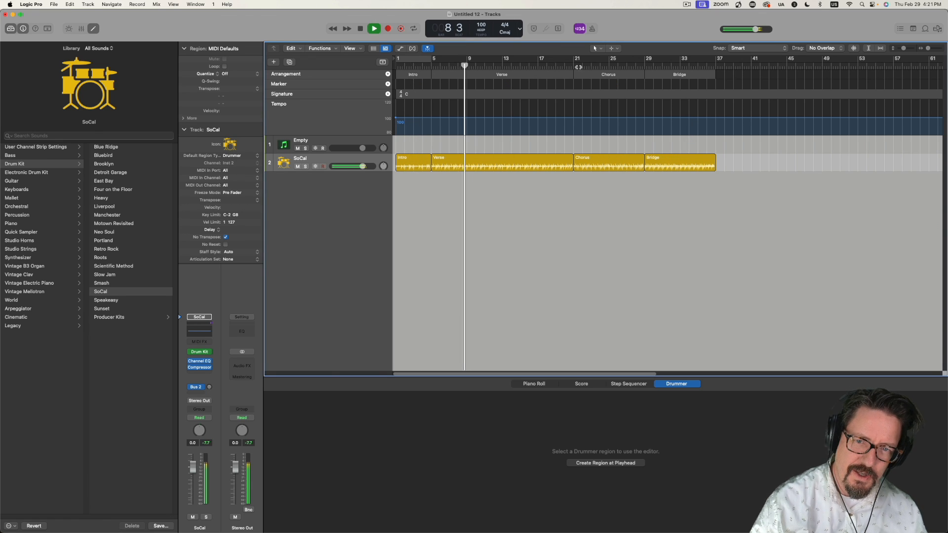
pyautogui.click(595, 66)
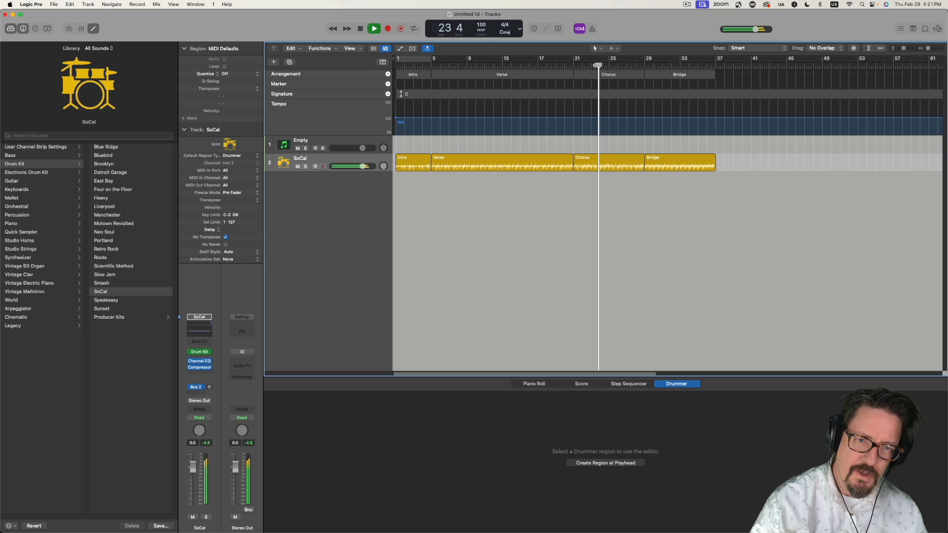
pyautogui.click(659, 66)
pyautogui.press('space')
pyautogui.press('space')
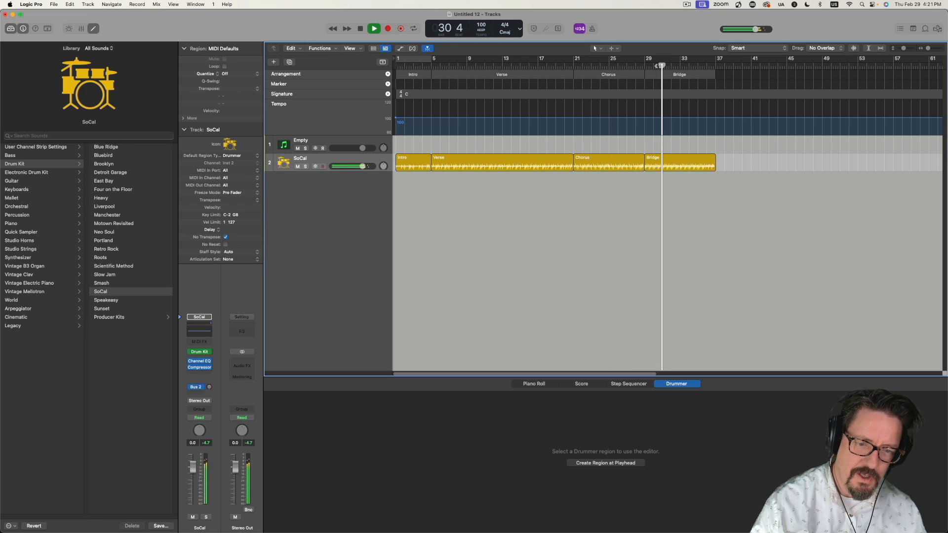
pyautogui.press('space')
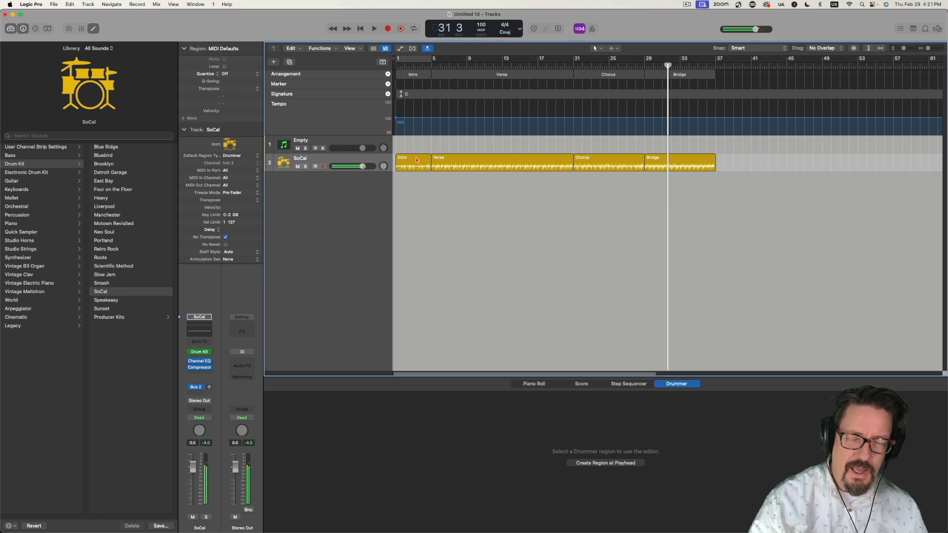
# Step: Examine the Drummer editor settings of the Intro, Verse, Chorus and Bridge regions one after another
pyautogui.click(417, 160)
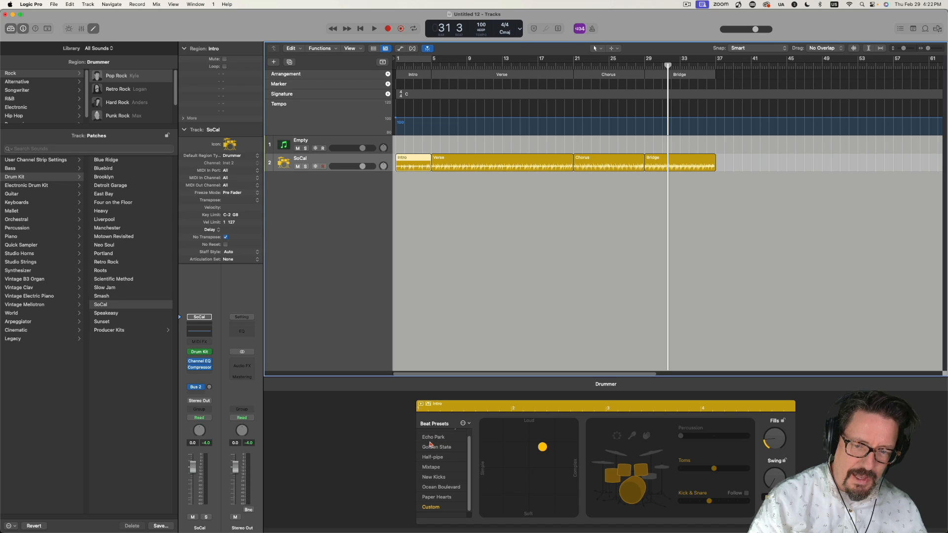
pyautogui.click(470, 461)
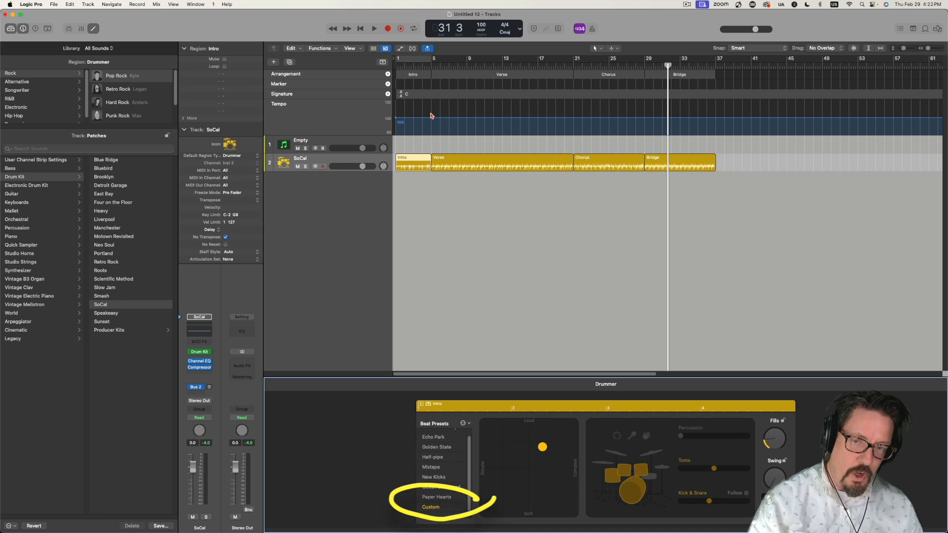
pyautogui.click(475, 160)
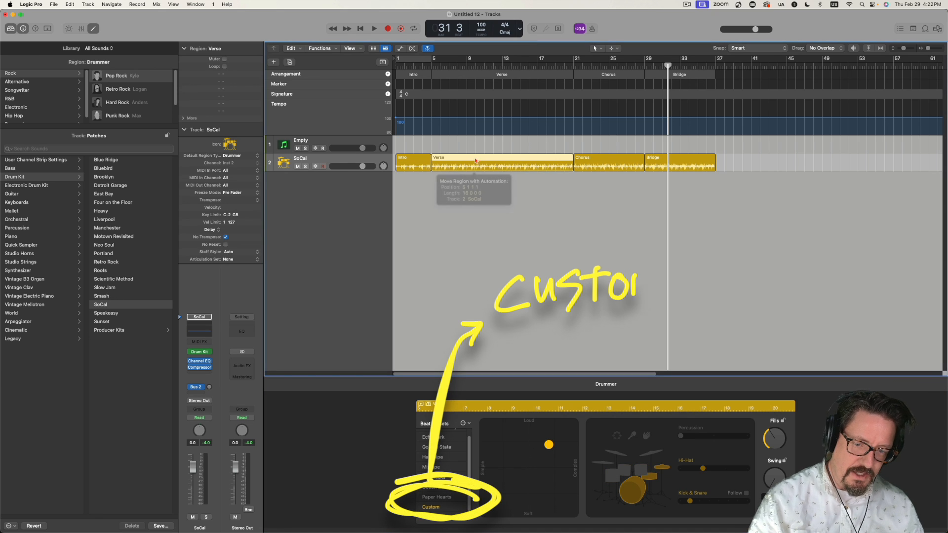
pyautogui.click(617, 162)
pyautogui.press('Right')
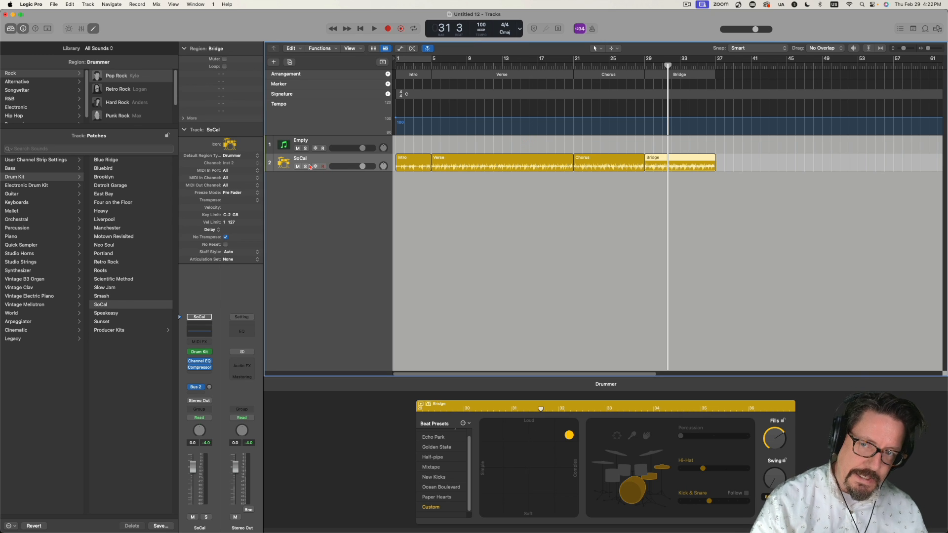
# Step: Select all four drum regions and change their drummer to Experimental Songwriter from the Songwriter category
pyautogui.click(365, 159)
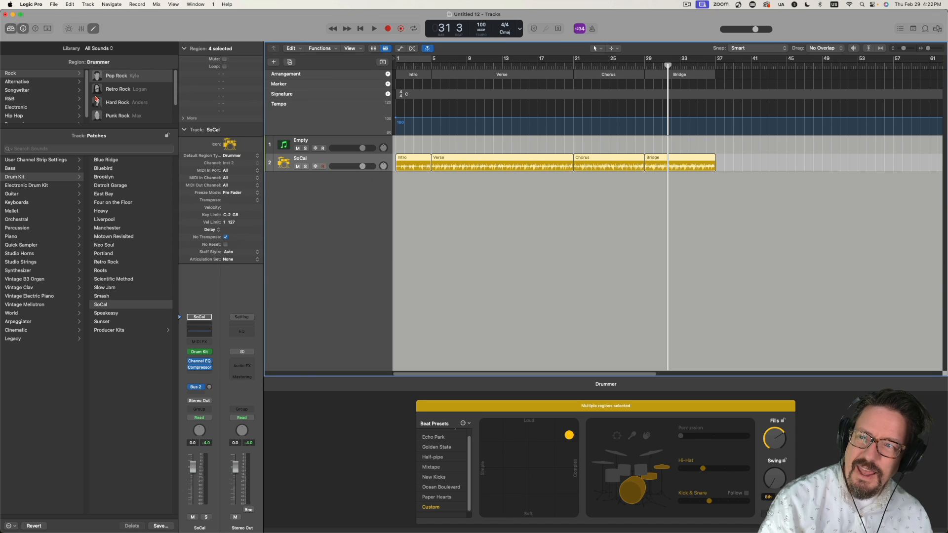
pyautogui.click(27, 91)
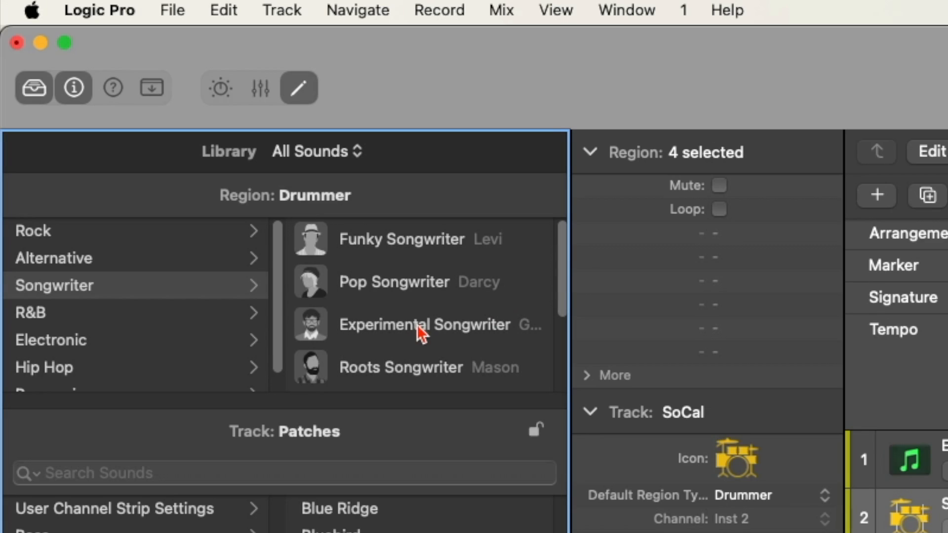
pyautogui.click(422, 336)
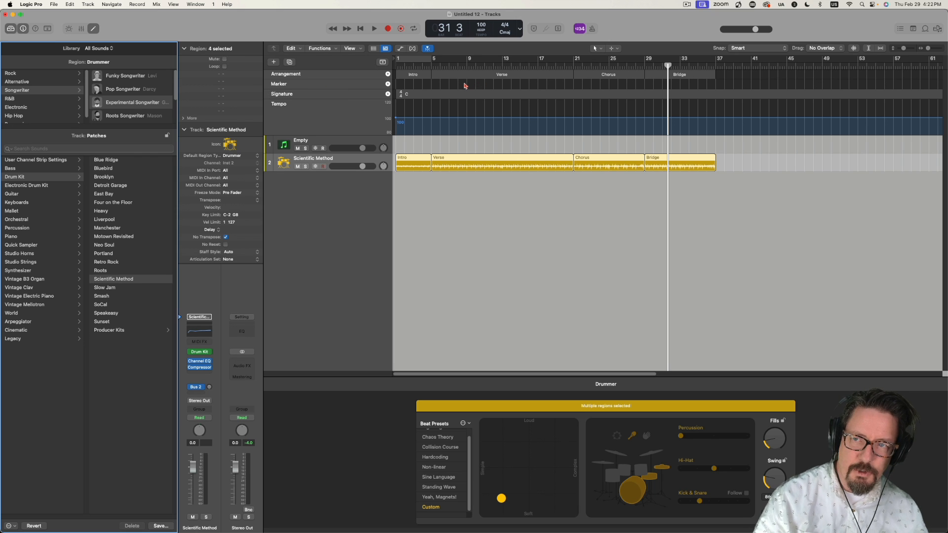
# Step: Play the changed drum track from the beginning, then in the Verse and Chorus, and stop playback
pyautogui.press('Return')
pyautogui.press('space')
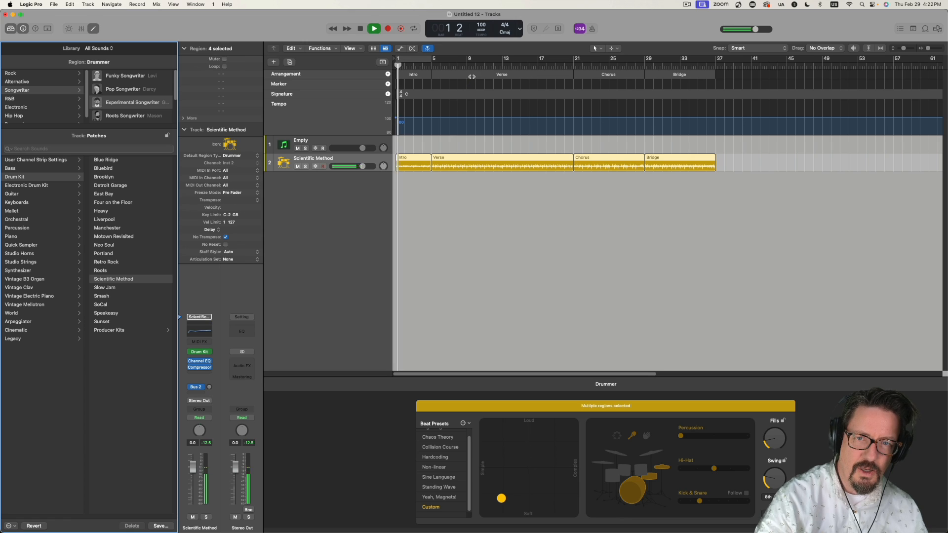
pyautogui.click(460, 67)
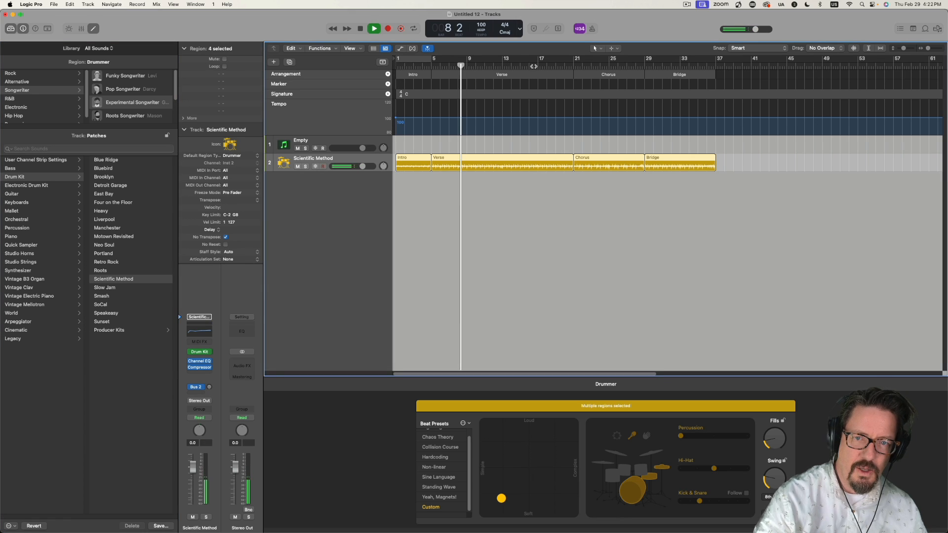
pyautogui.click(576, 65)
pyautogui.press('space')
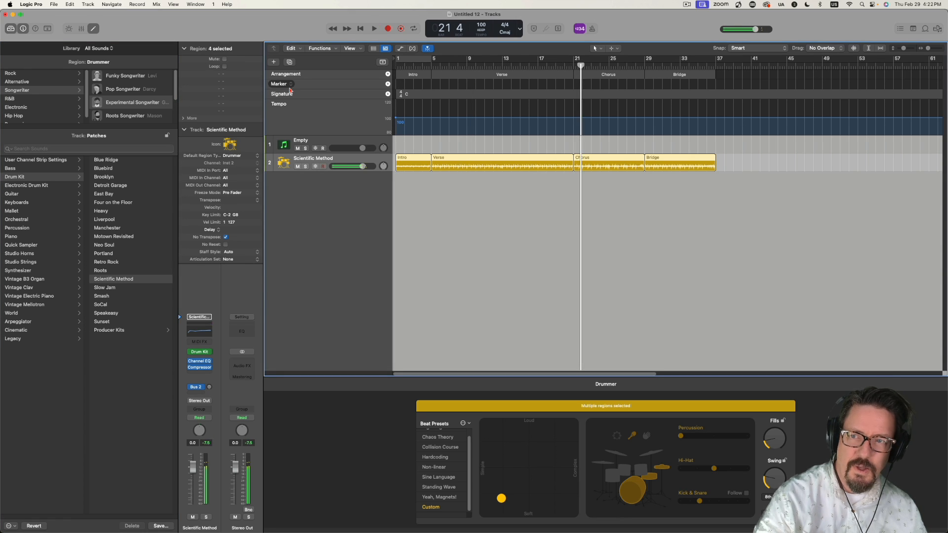
# Step: Examine the Drummer editor settings of the Verse drum region, and clear the region selection
pyautogui.scroll(-1, 52, 105)
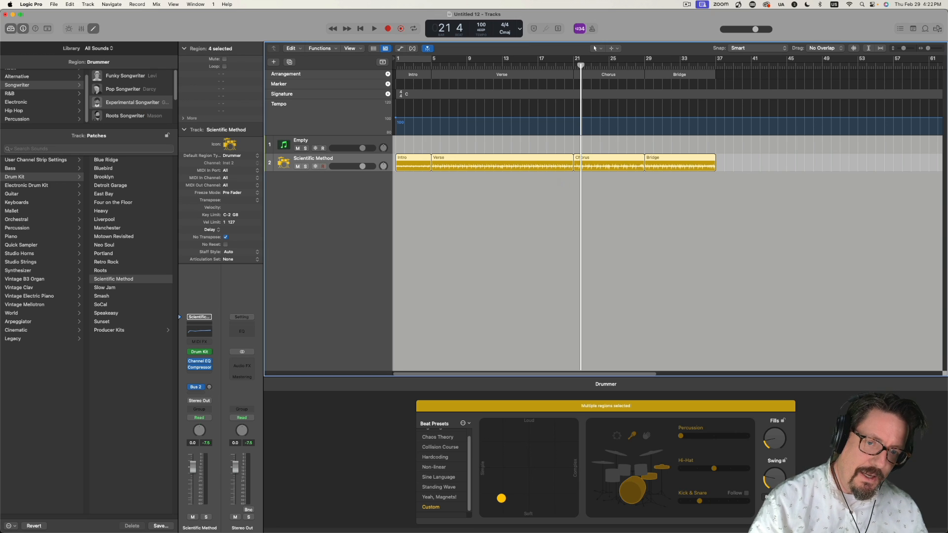
pyautogui.click(556, 179)
pyautogui.click(551, 160)
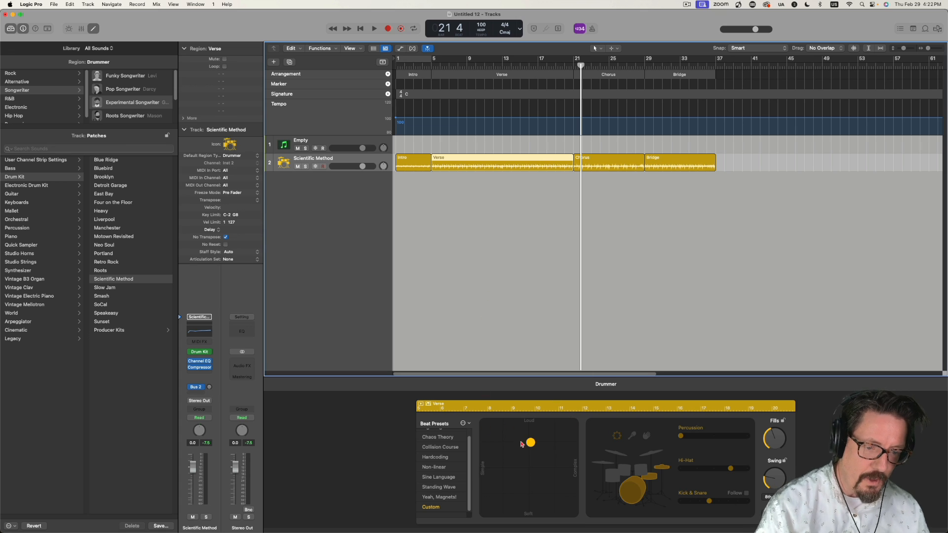
pyautogui.click(473, 179)
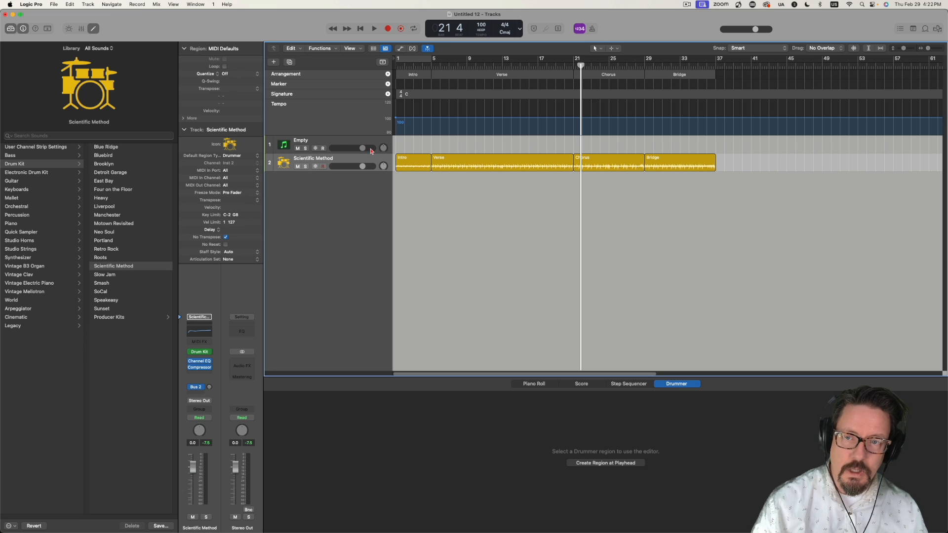
# Step: Rename the empty first track as Keys
pyautogui.click(303, 140)
pyautogui.doubleClick(302, 139)
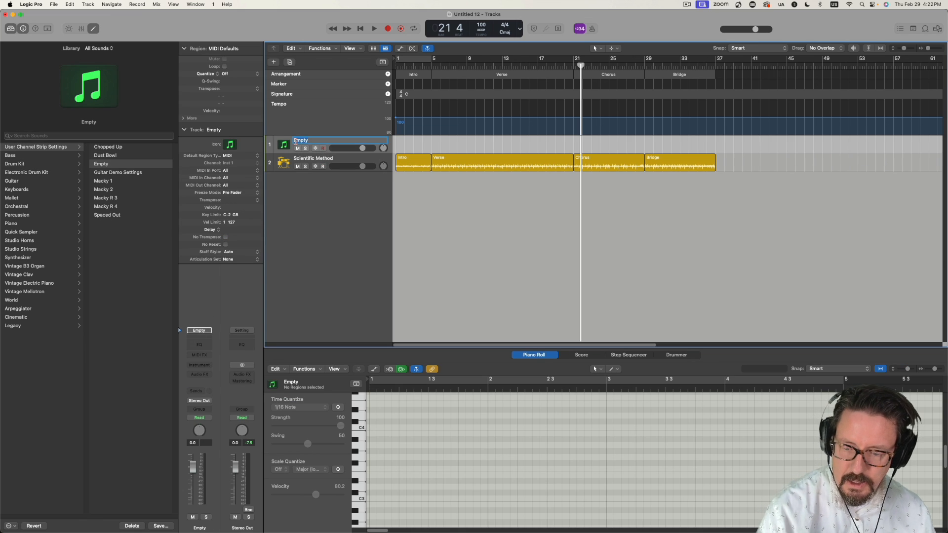
pyautogui.write('Keys')
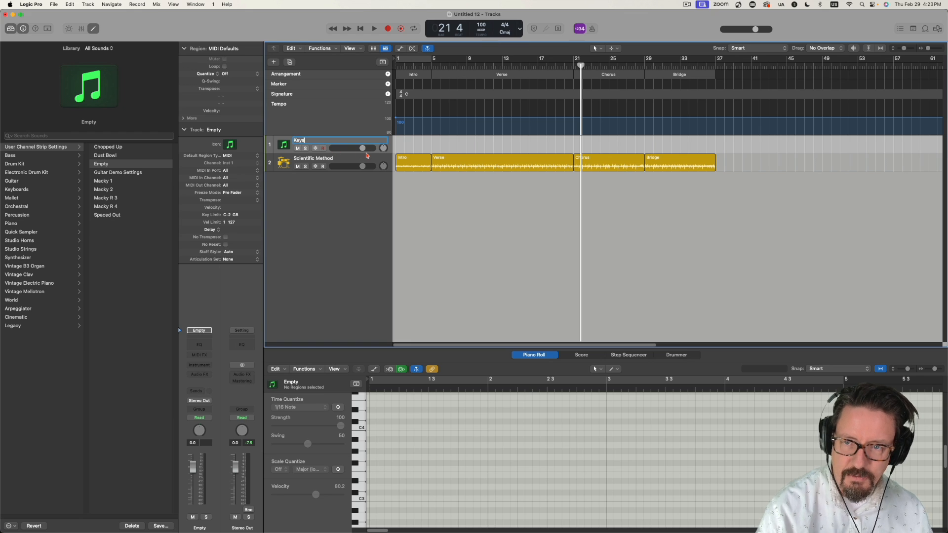
pyautogui.press('Return')
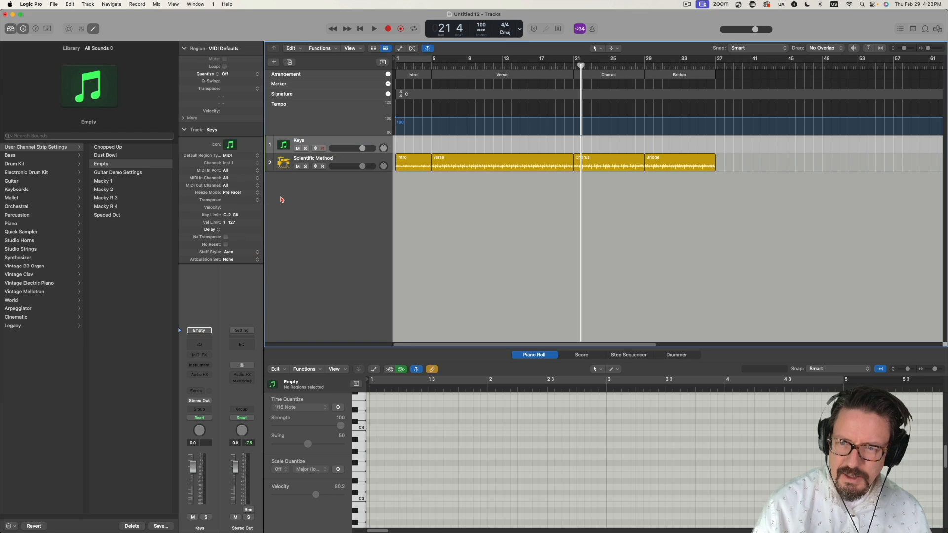
# Step: Load the stereo Vintage Electric Piano instrument on the Keys track, adjust its volume and close the plug-in window
pyautogui.click(204, 366)
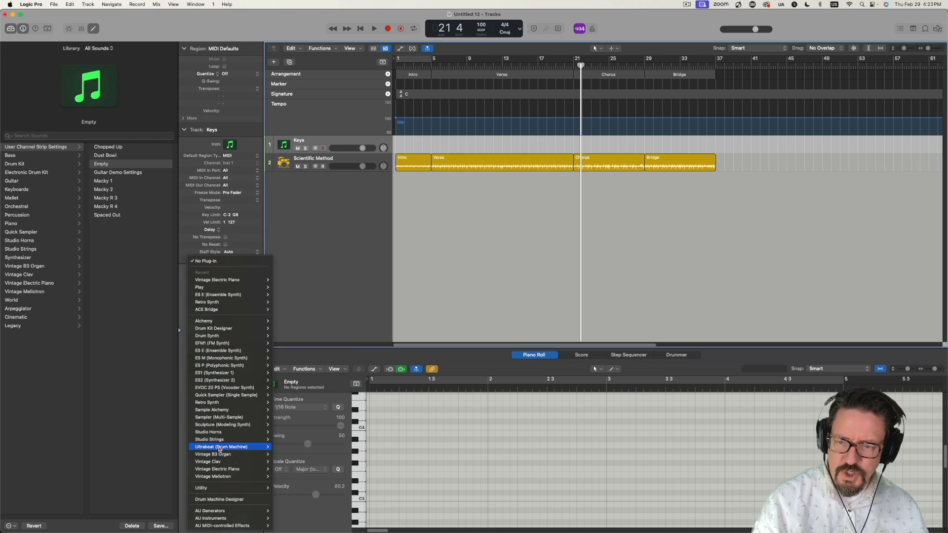
pyautogui.moveTo(232, 471)
pyautogui.click(286, 470)
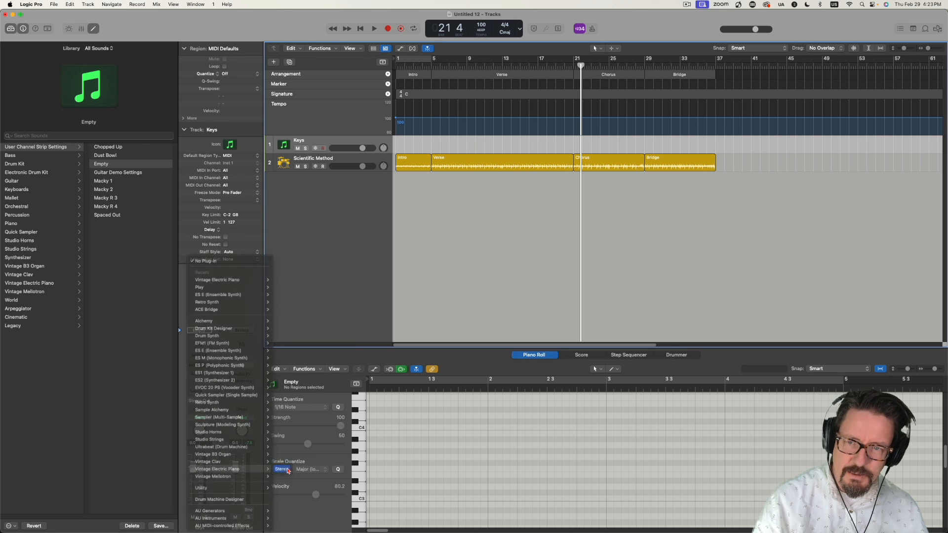
pyautogui.moveTo(606, 212); pyautogui.dragTo(593, 210)
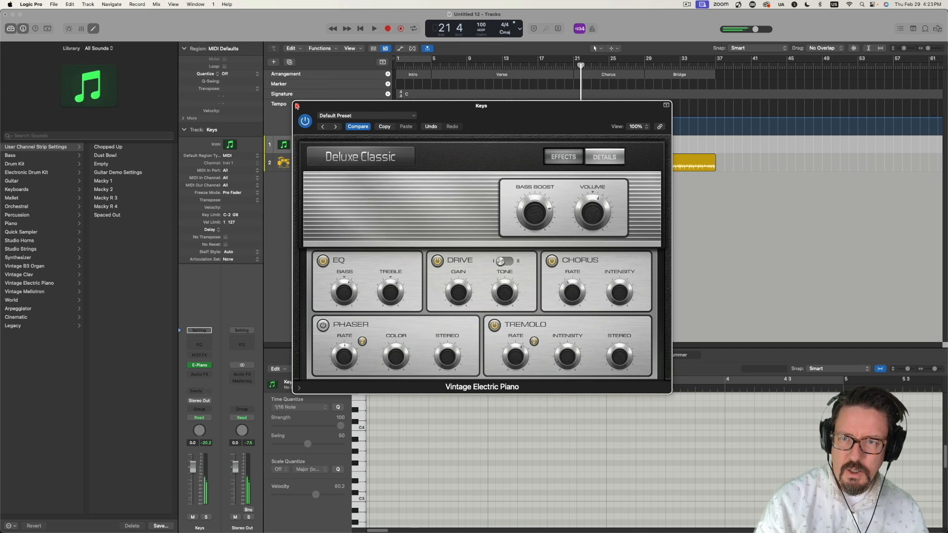
pyautogui.click(296, 106)
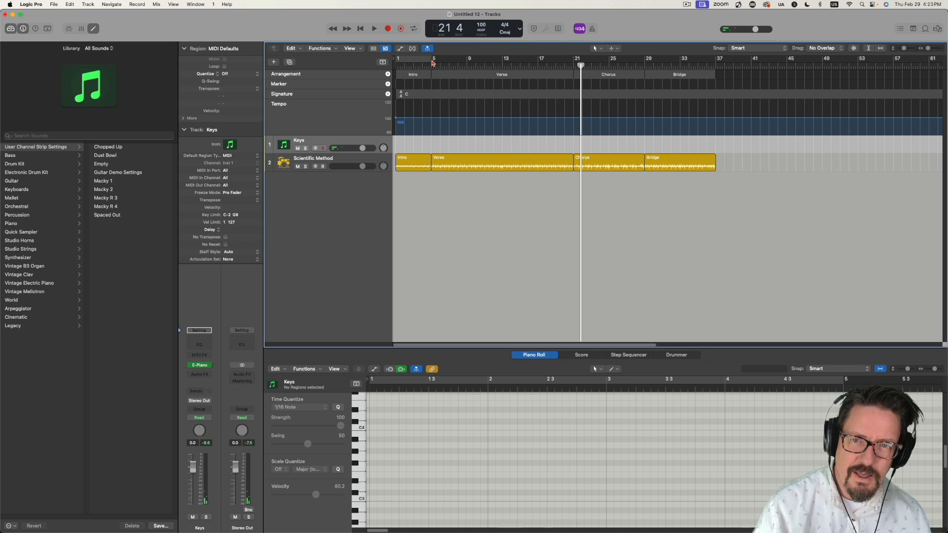
# Step: Record a four-bar electric piano part from bar 5 with the Verse cycled, and loop the region to bar 21
pyautogui.moveTo(433, 63); pyautogui.dragTo(580, 64)
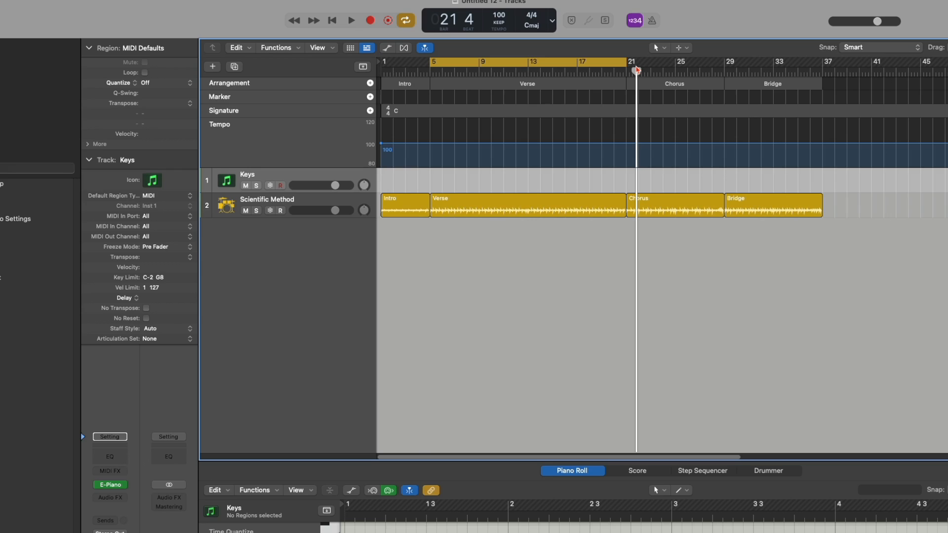
pyautogui.press('space')
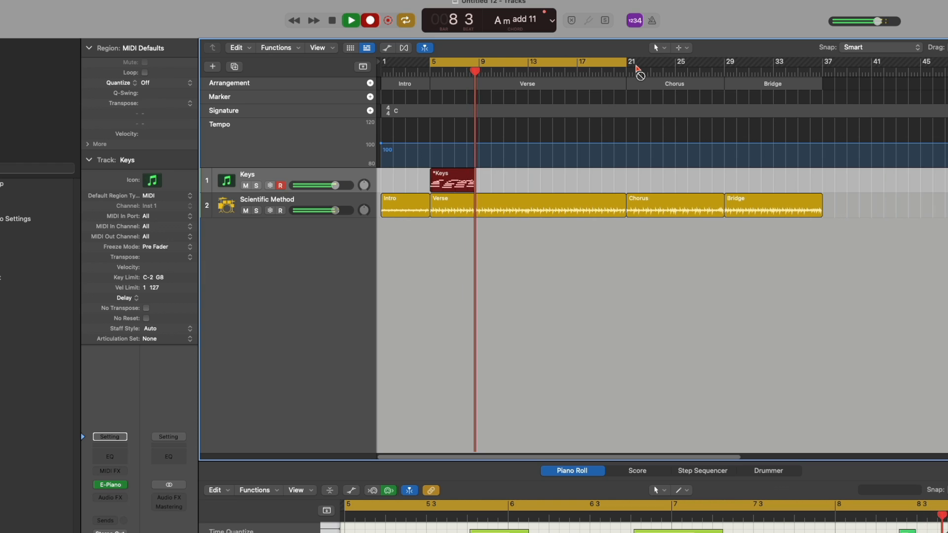
pyautogui.press('space')
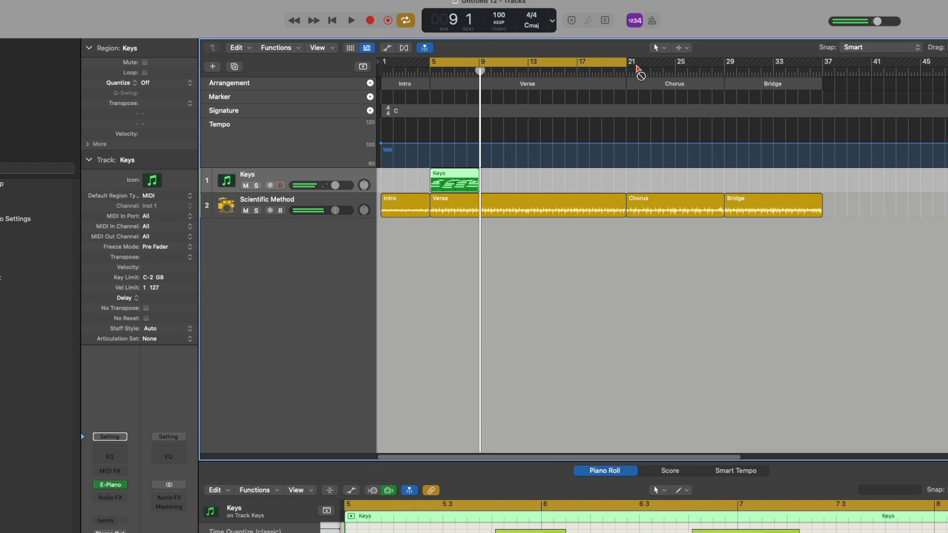
pyautogui.moveTo(482, 176); pyautogui.dragTo(626, 183)
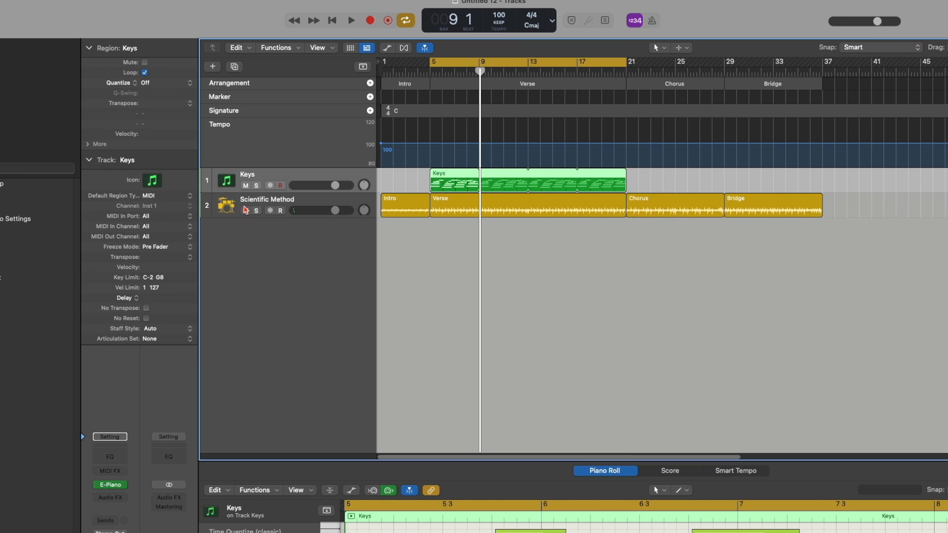
# Step: Show the Groove Track control in the track headers, and make the Keys track follow the Scientific Method groove during playback
pyautogui.rightClick(208, 203)
pyautogui.moveTo(281, 415)
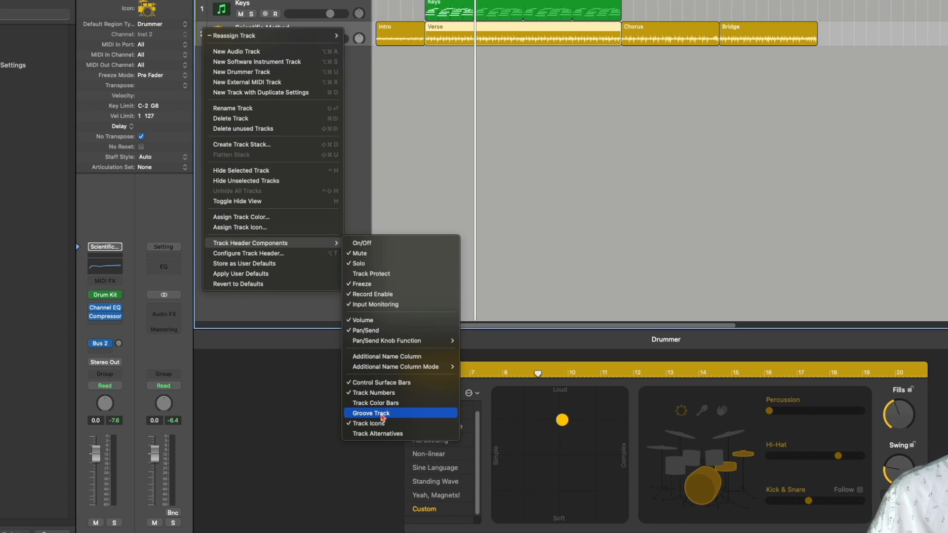
pyautogui.click(382, 414)
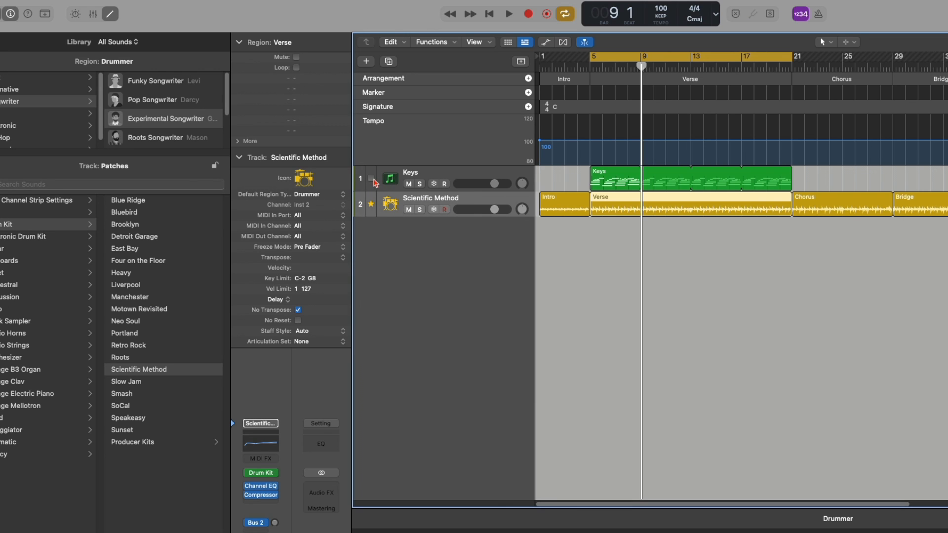
pyautogui.press('space')
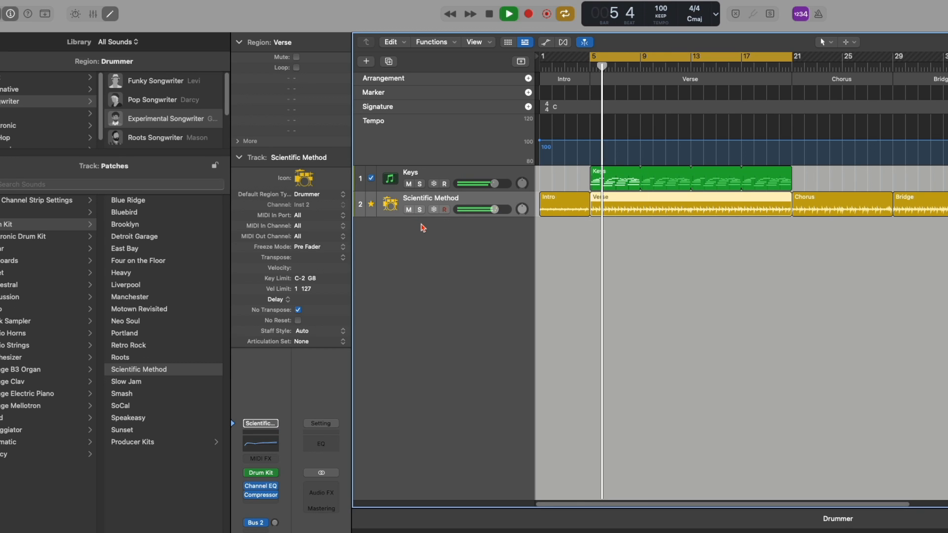
# Step: Add a new track below the drums, load the Liverpool Bass patch on it and play a bass line along with the cycled Verse
pyautogui.doubleClick(418, 228)
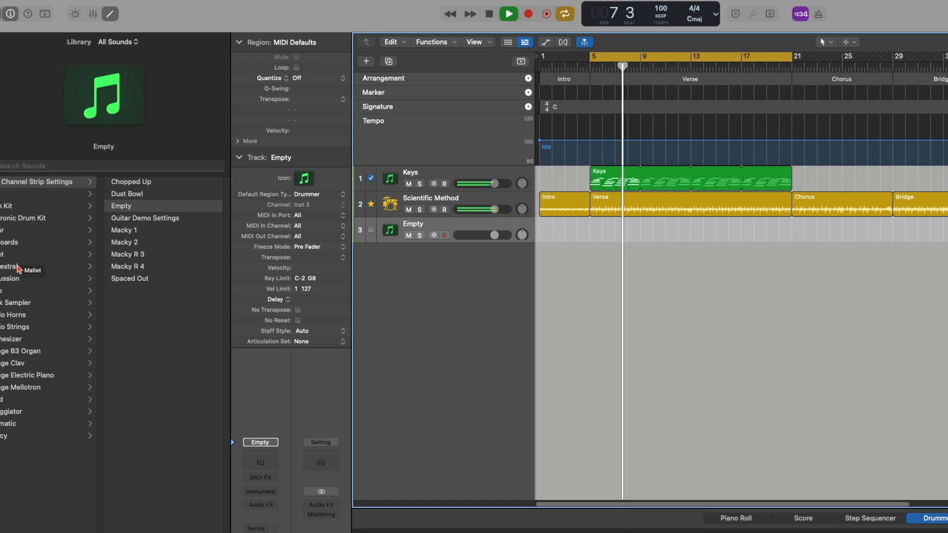
pyautogui.click(69, 194)
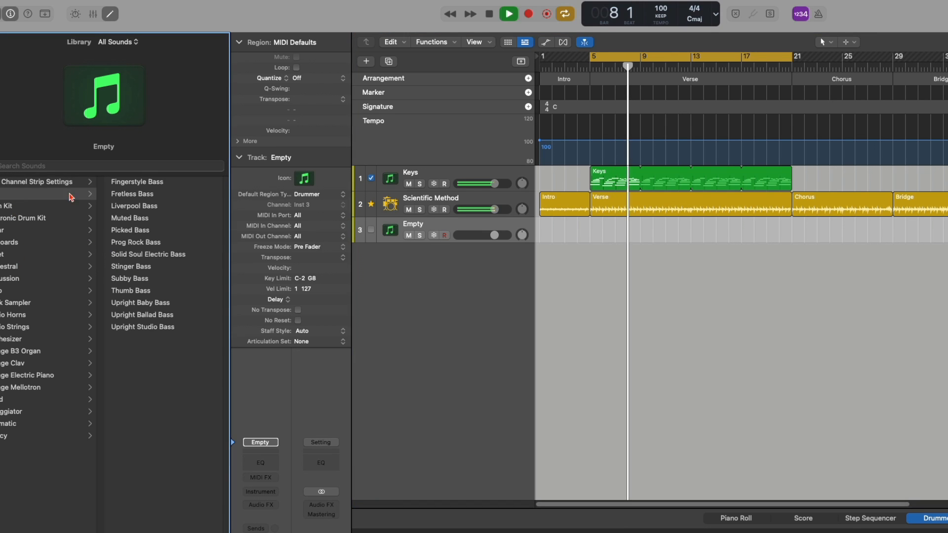
pyautogui.click(164, 207)
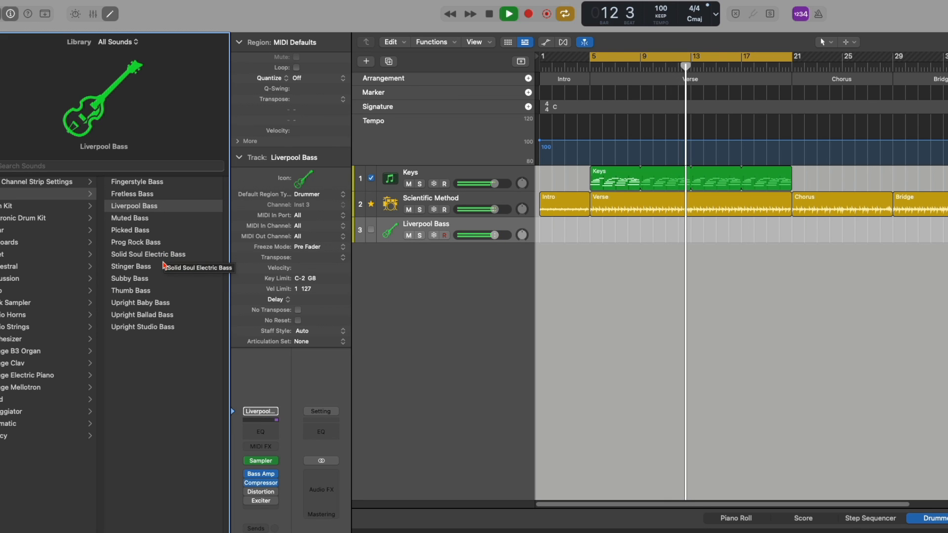
pyautogui.press('space')
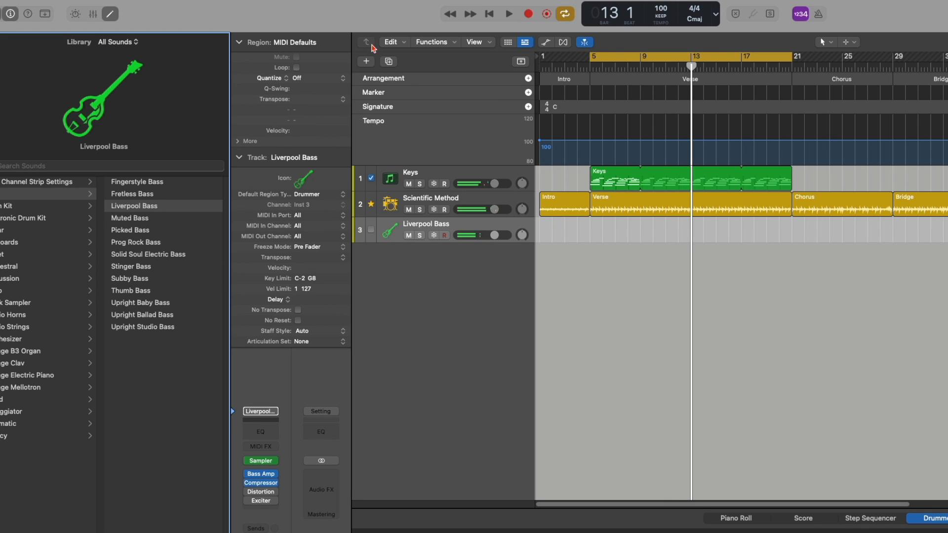
# Step: Customize the control bar to include the Capture Recording transport function
pyautogui.rightClick(417, 11)
pyautogui.click(434, 20)
pyautogui.click(549, 297)
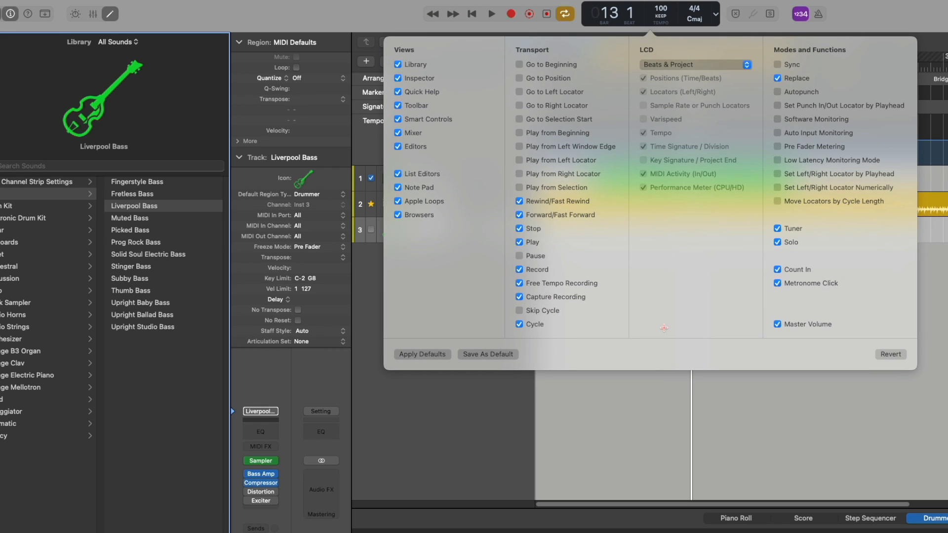
pyautogui.click(824, 392)
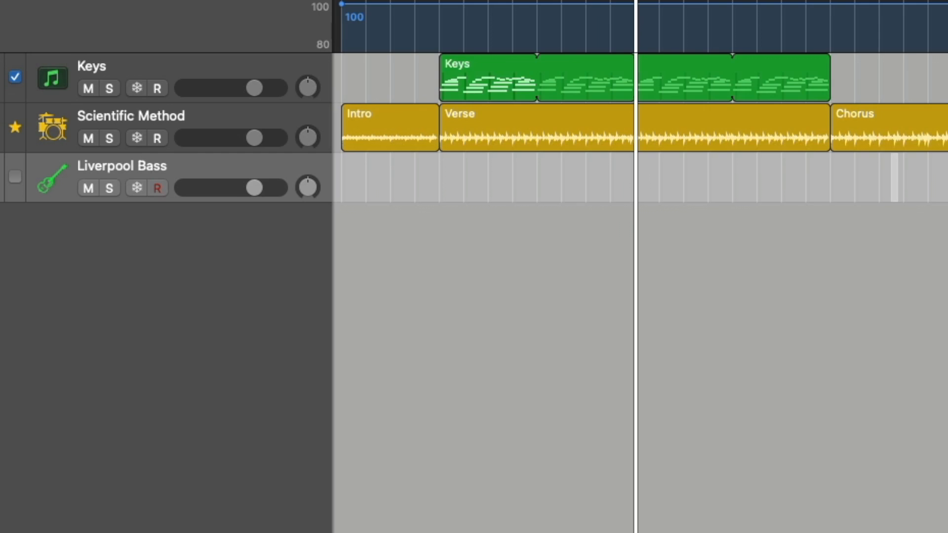
# Step: Capture the played bass line as a region looped across the Verse to bar 21, and match the Liverpool Bass track to the groove track
pyautogui.click(547, 14)
pyautogui.moveTo(609, 173); pyautogui.dragTo(834, 170)
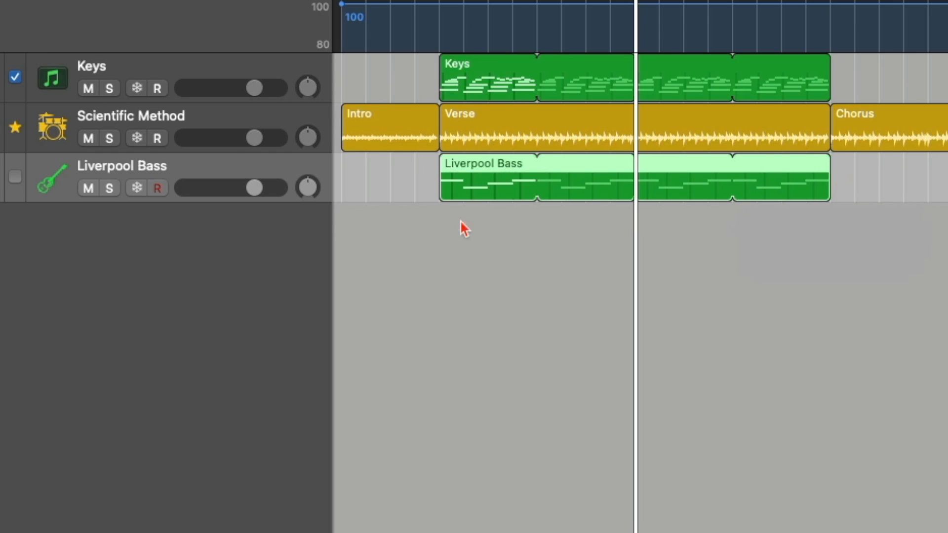
pyautogui.click(15, 177)
pyautogui.press('space')
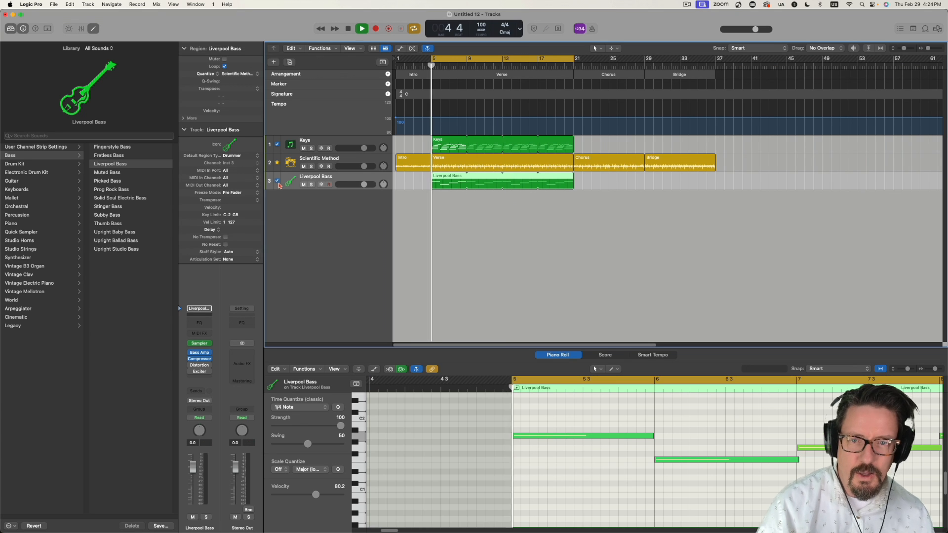
# Step: In the Scientific Method track's Compressor, show the Graph display, lower the threshold, adjust the ratio and make-up gain, and close the plug-in
pyautogui.click(350, 159)
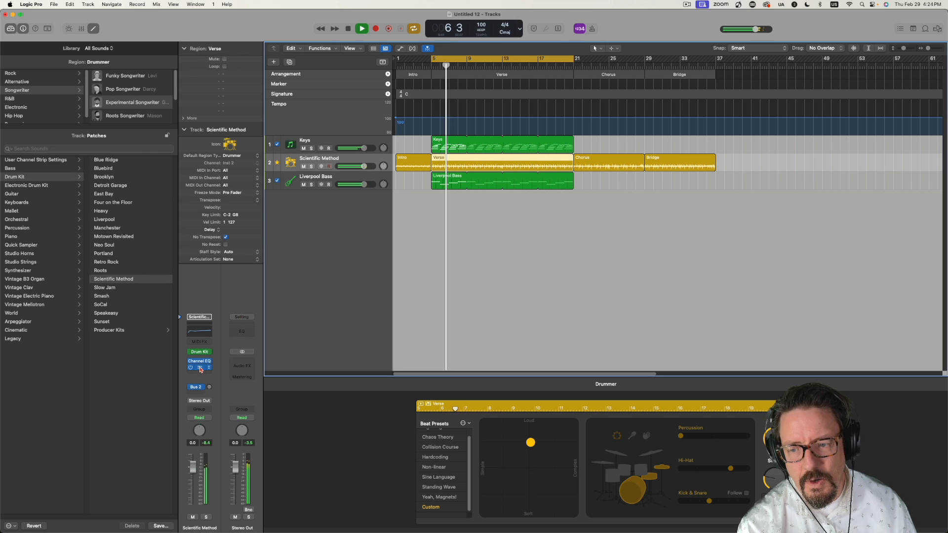
pyautogui.click(201, 368)
pyautogui.click(562, 209)
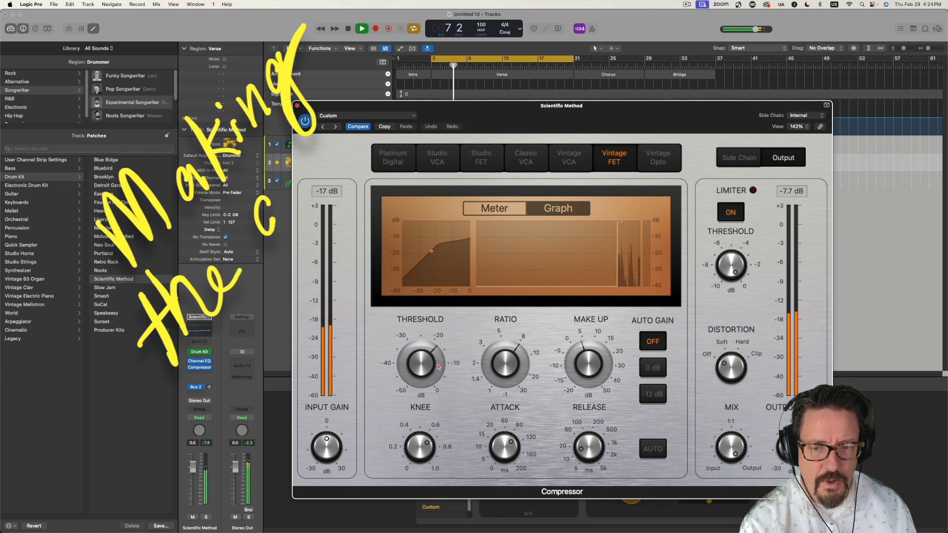
pyautogui.moveTo(504, 365)
pyautogui.moveTo(504, 365); pyautogui.dragTo(505, 362)
pyautogui.moveTo(587, 355); pyautogui.dragTo(578, 347)
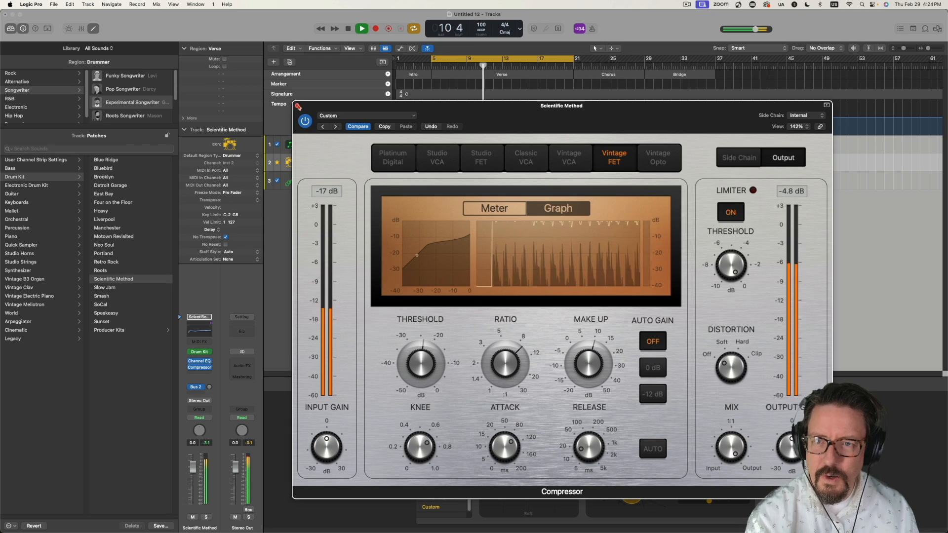
pyautogui.click(299, 105)
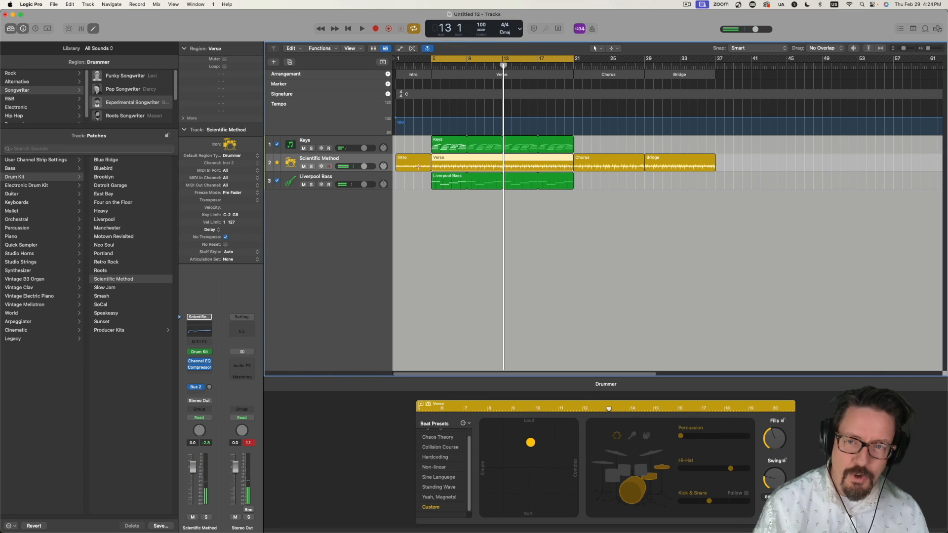
# Step: Reorder the tracks with Scientific Method first, Liverpool Bass second and Keys third
pyautogui.moveTo(323, 159); pyautogui.dragTo(323, 142)
pyautogui.moveTo(332, 179); pyautogui.dragTo(329, 168)
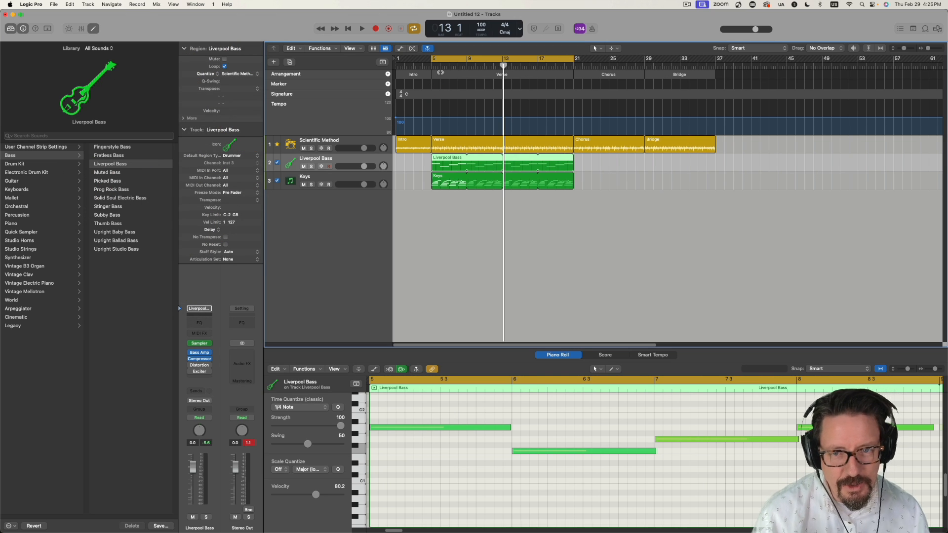
# Step: Switch the Keys track's pan mode to Stereo Pan
pyautogui.click(341, 179)
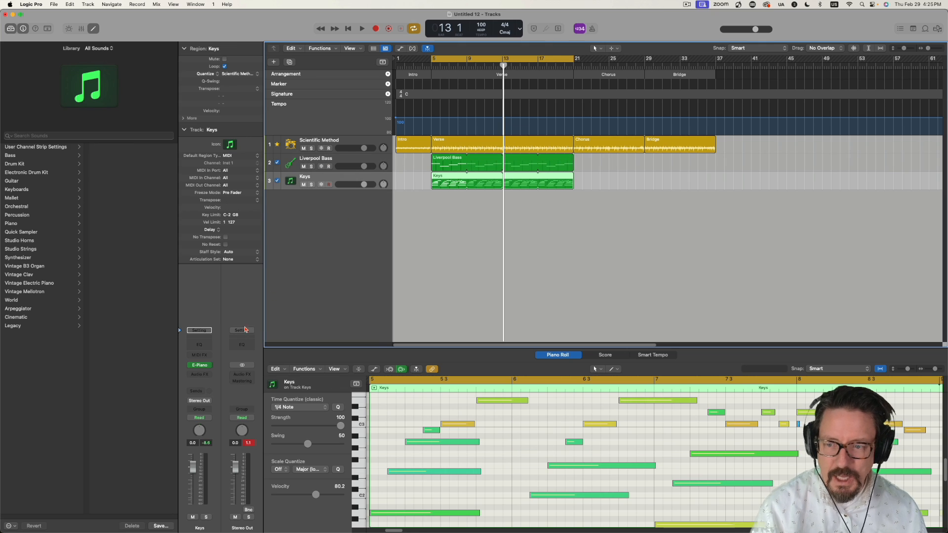
pyautogui.rightClick(198, 432)
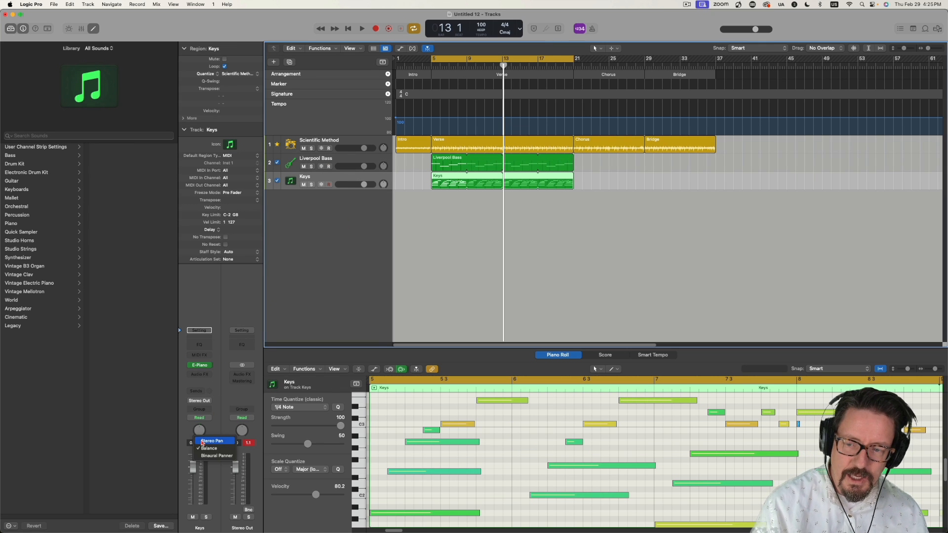
pyautogui.click(203, 440)
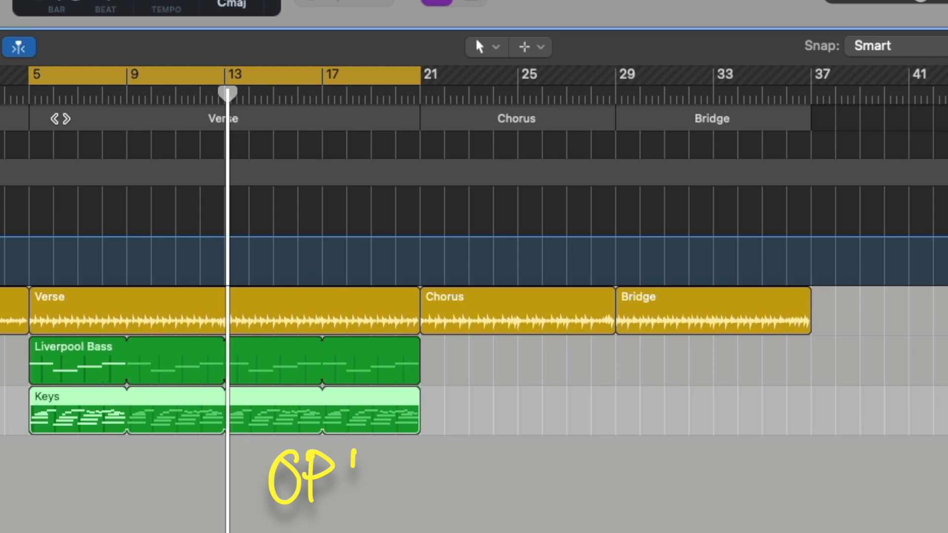
# Step: Copy the Verse arrangement section with all its regions to bar 29, between the Chorus and the Bridge
pyautogui.click(446, 72)
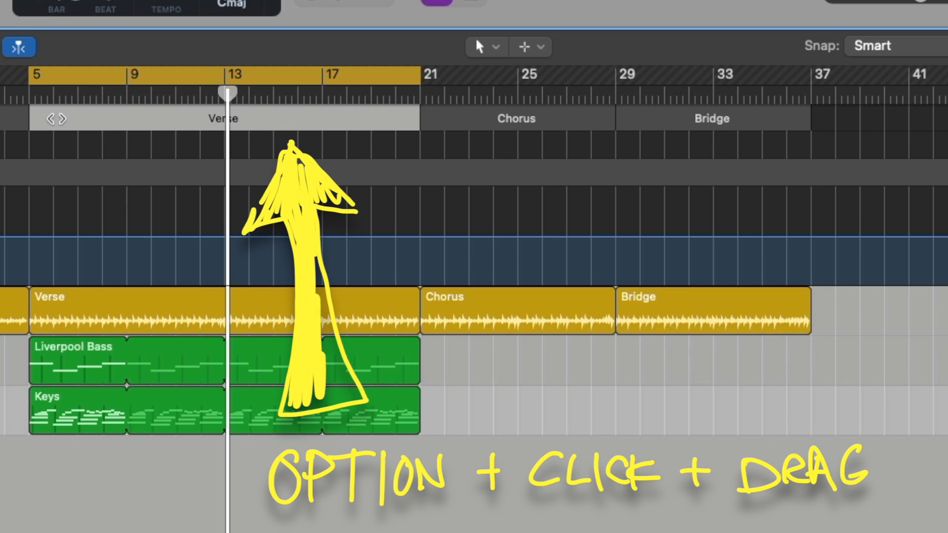
pyautogui.moveTo(56, 118)
pyautogui.mouseDown()
pyautogui.moveTo(277, 110)
pyautogui.moveTo(616, 129)
pyautogui.mouseUp()
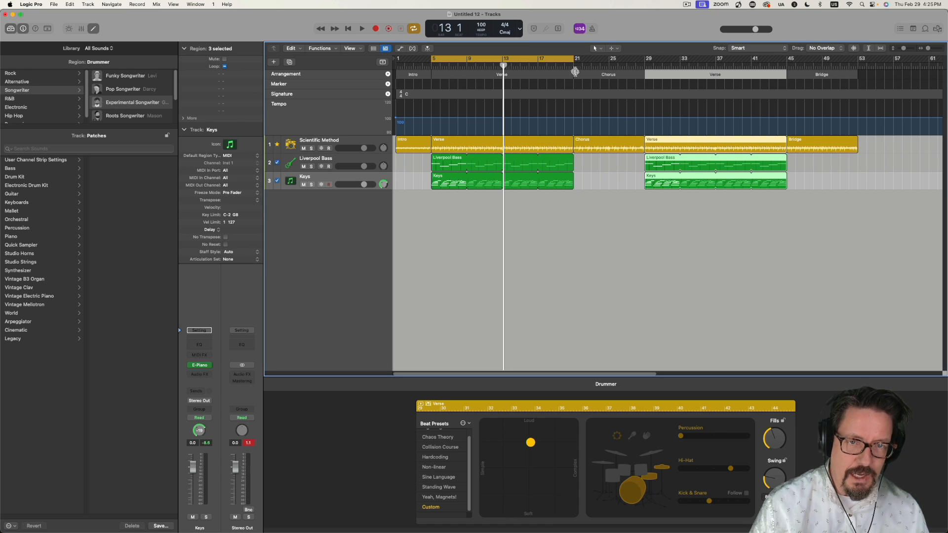
# Step: Copy the Chorus arrangement section with its content to bar 45, between the second Verse and the Bridge
pyautogui.moveTo(579, 75); pyautogui.dragTo(785, 89)
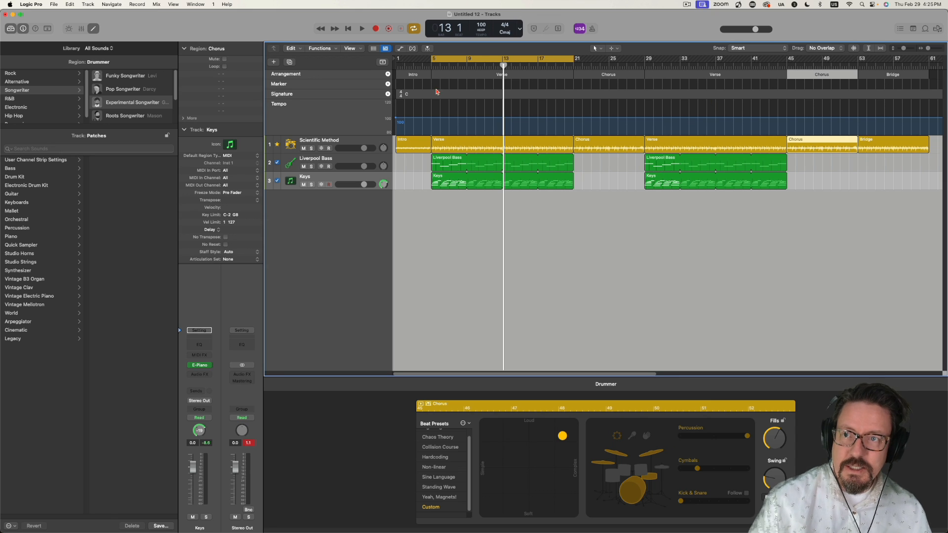
# Step: Show the color palette and color the Keys region in the second Verse magenta
pyautogui.click(174, 4)
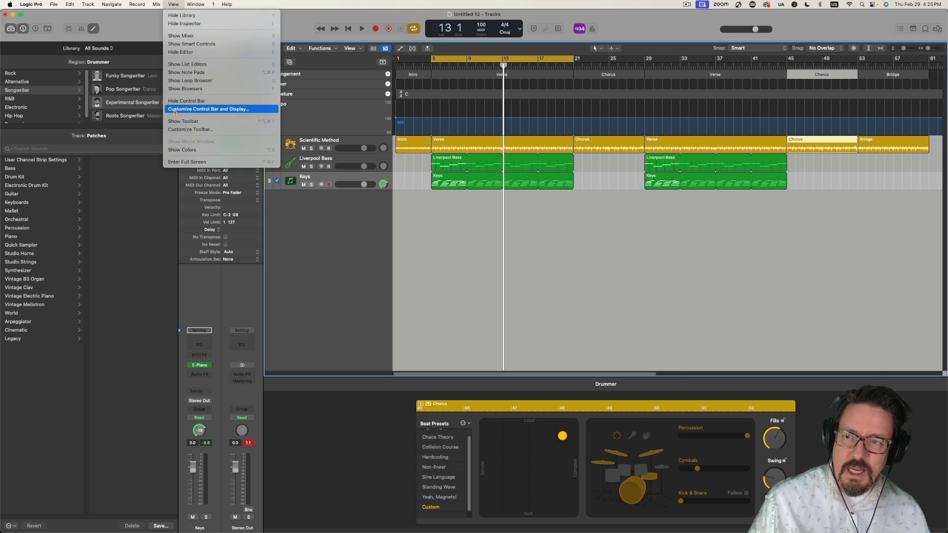
pyautogui.click(186, 150)
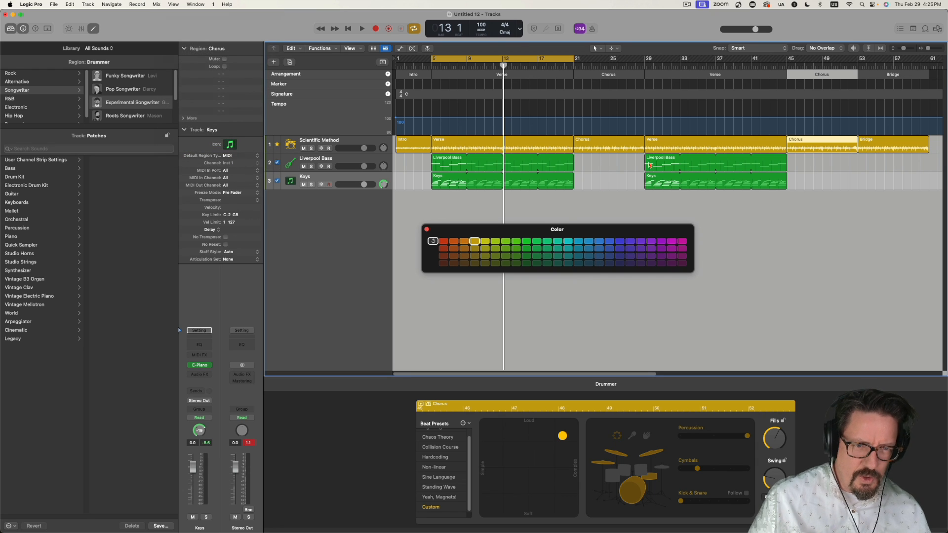
pyautogui.click(661, 173)
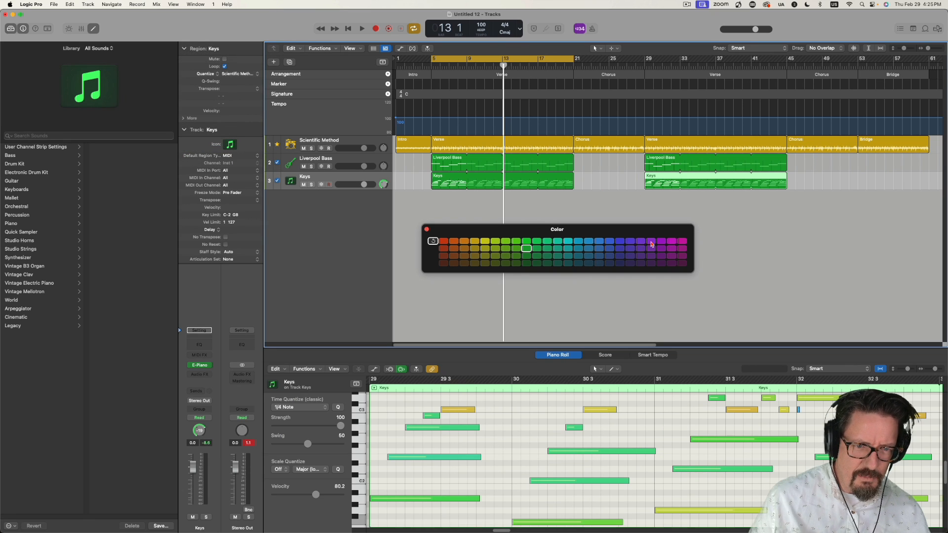
pyautogui.click(672, 242)
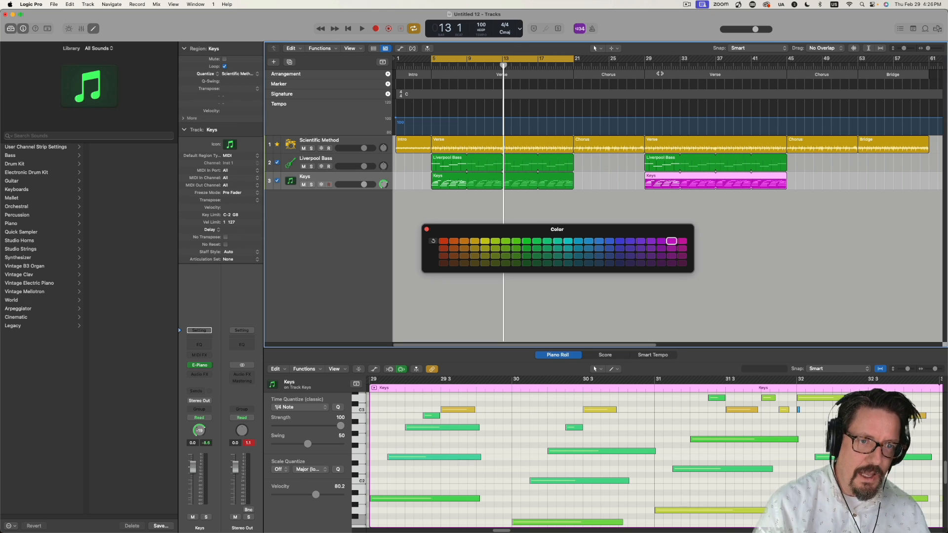
# Step: Swap the two Verse arrangement sections so the one with the magenta Keys region starts at bar 5
pyautogui.moveTo(660, 74); pyautogui.dragTo(573, 79)
pyautogui.moveTo(447, 74); pyautogui.dragTo(791, 70)
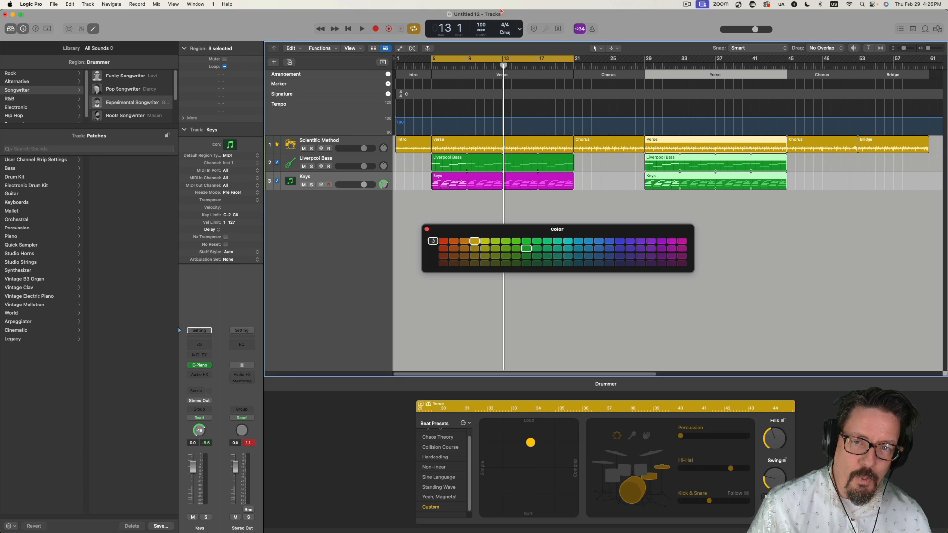
# Step: Color both Verse arrangement markers magenta
pyautogui.click(458, 74)
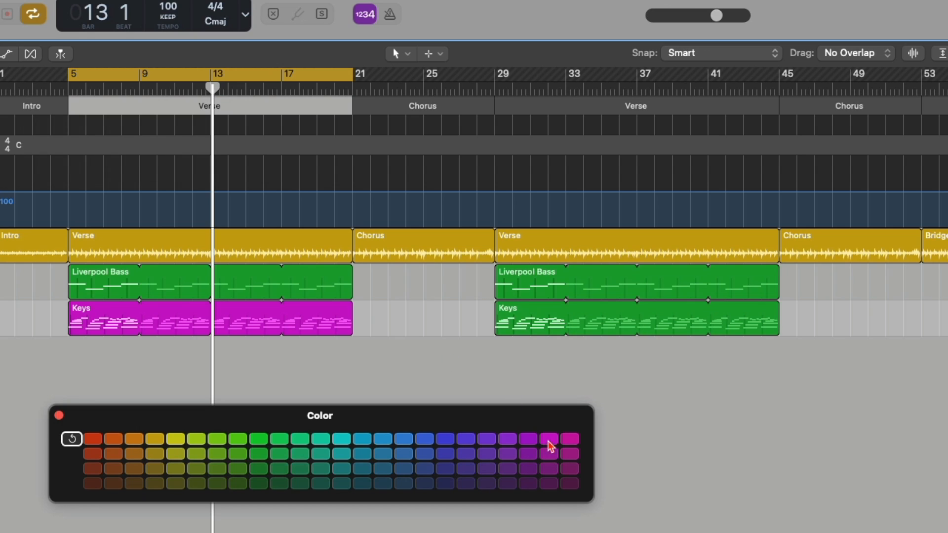
pyautogui.click(547, 439)
pyautogui.click(586, 105)
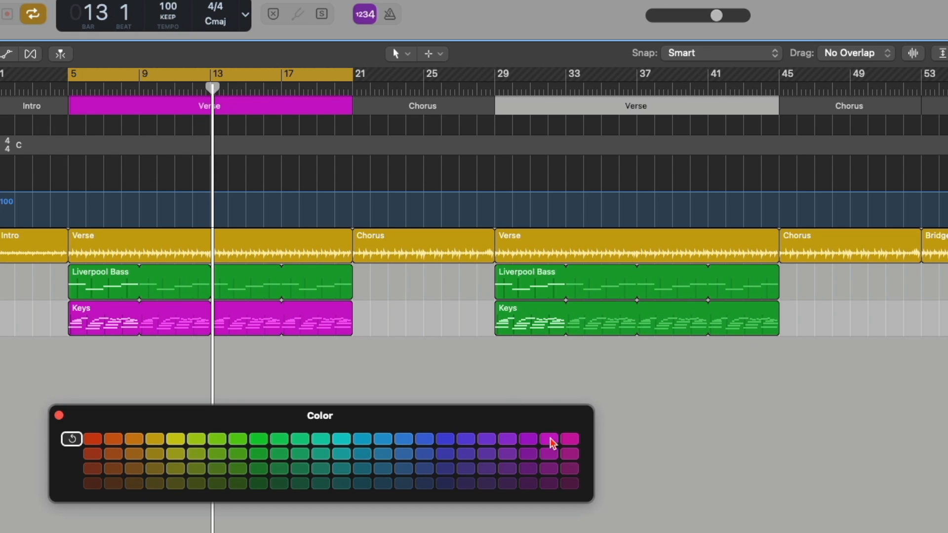
pyautogui.click(548, 439)
# Step: Color both Chorus arrangement markers bright green
pyautogui.click(363, 102)
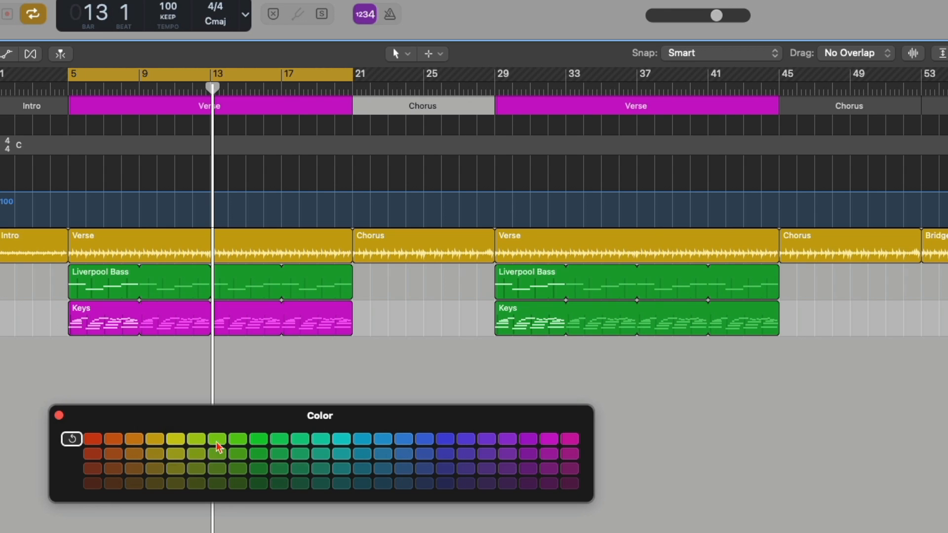
pyautogui.click(258, 441)
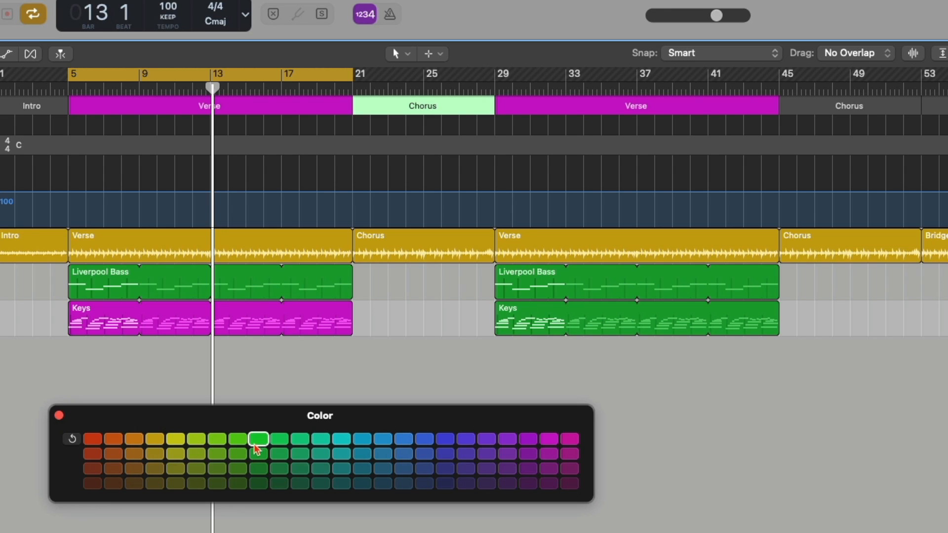
pyautogui.click(803, 105)
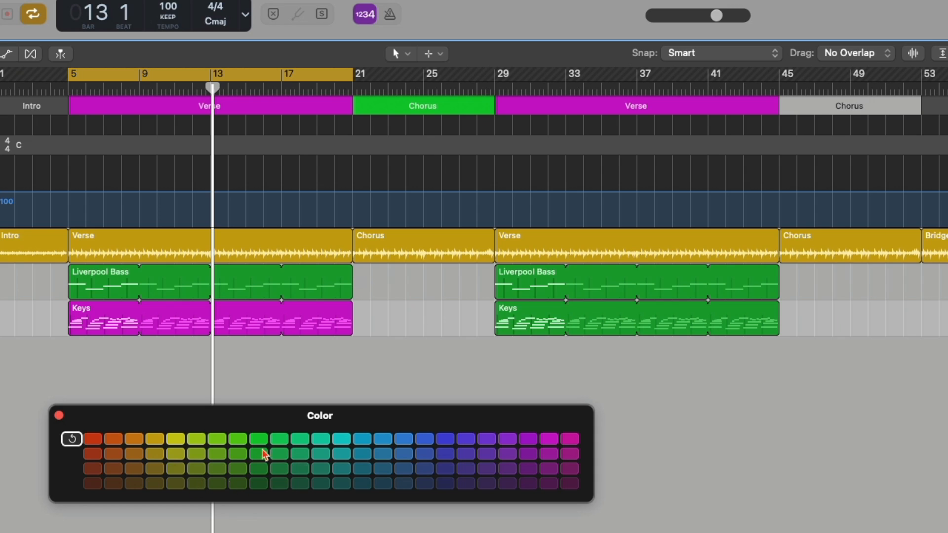
pyautogui.click(259, 439)
# Step: Color the Intro arrangement marker blue and the Bridge marker red, and clear the selection
pyautogui.click(44, 106)
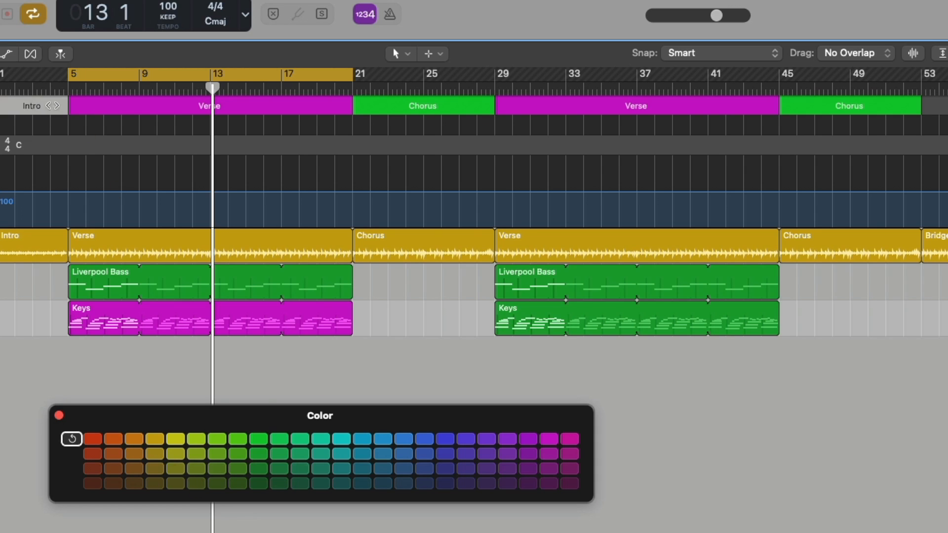
pyautogui.click(384, 440)
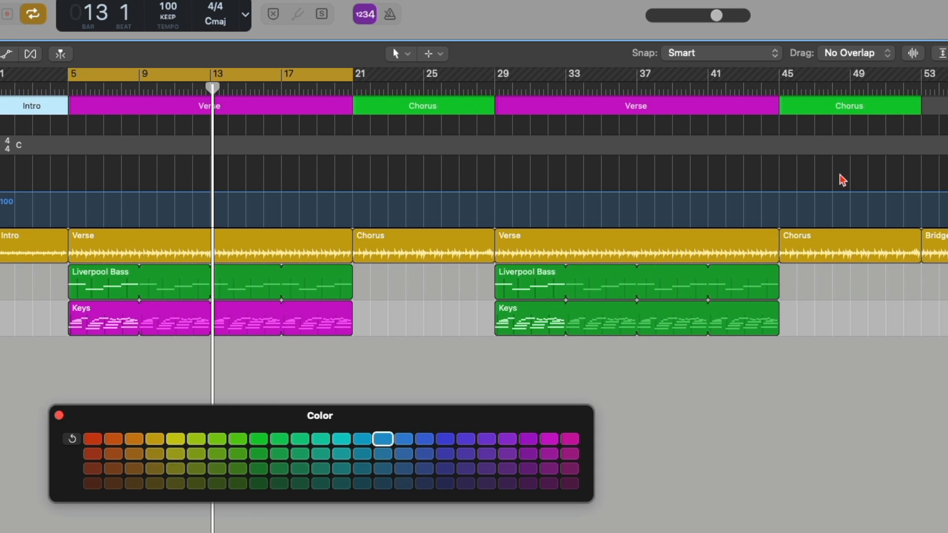
pyautogui.click(938, 106)
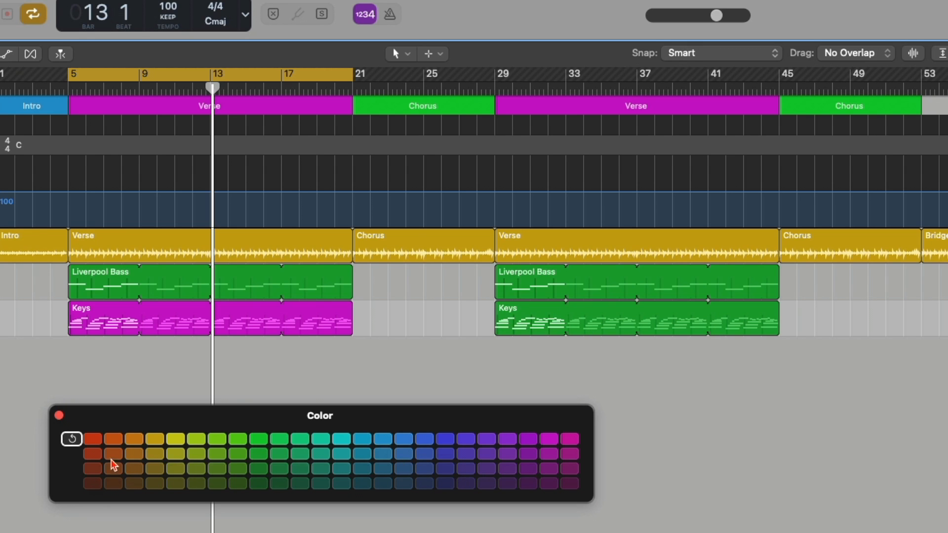
pyautogui.click(99, 439)
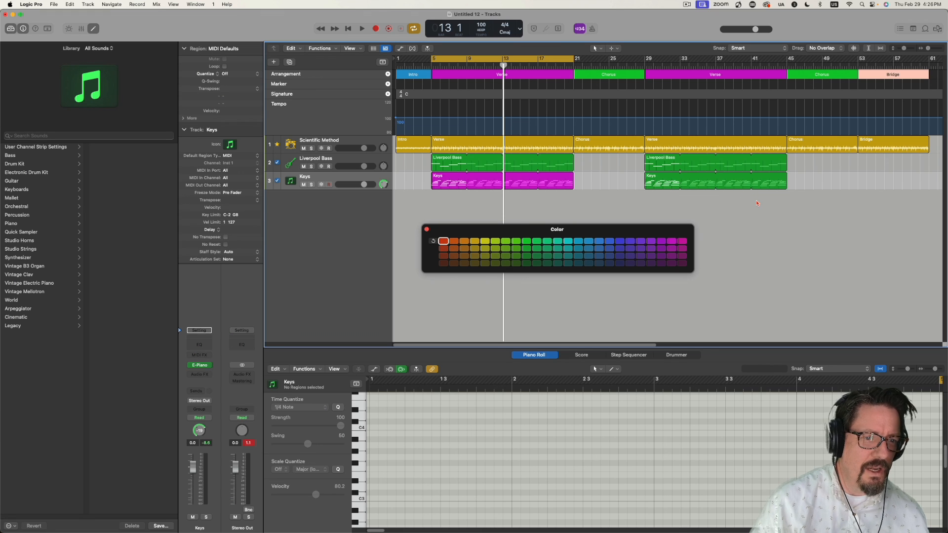
pyautogui.click(758, 203)
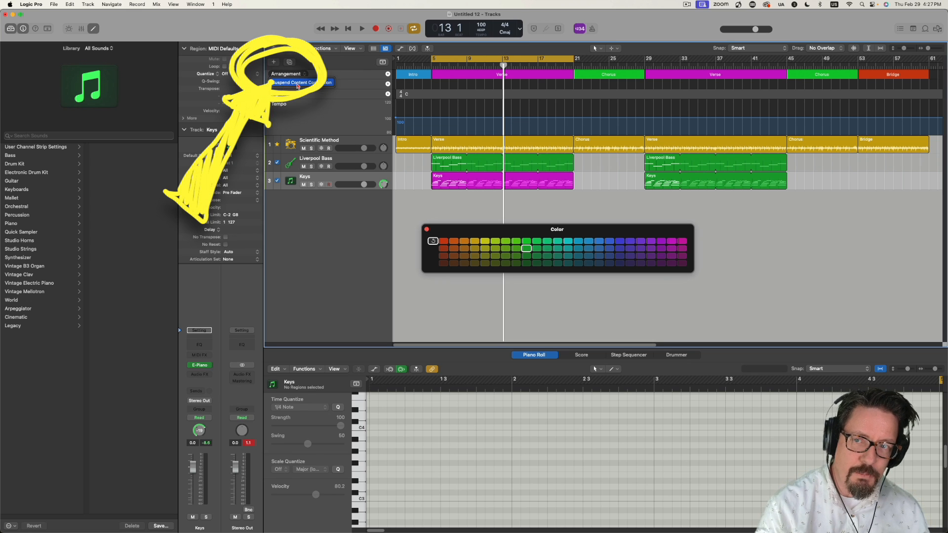
# Step: Look at the Suspend Content Connection option of the Arrangement track without choosing it
pyautogui.click(306, 75)
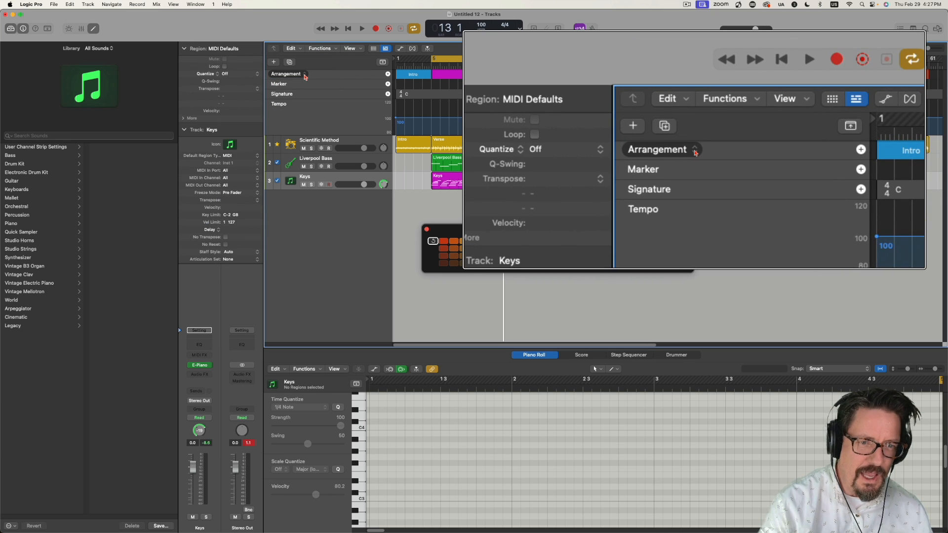
pyautogui.click(305, 77)
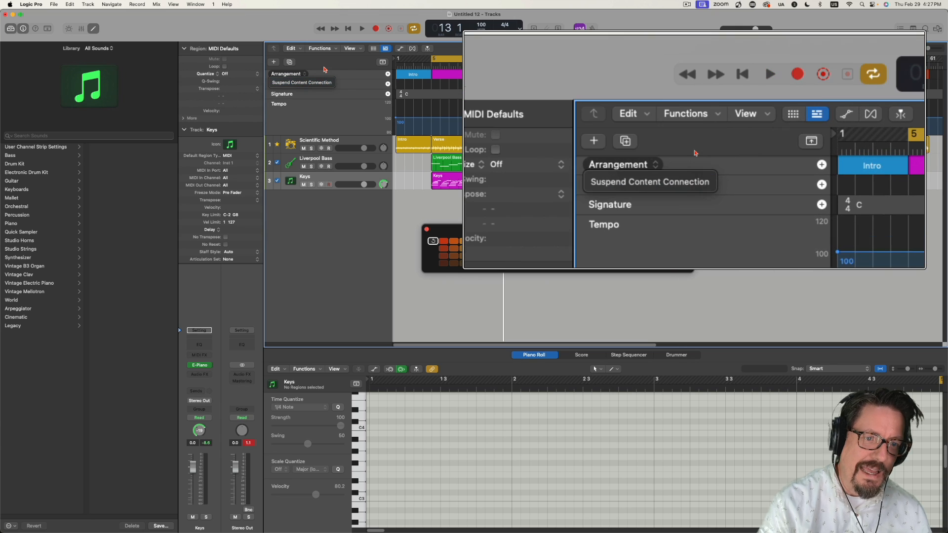
pyautogui.click(324, 66)
pyautogui.press('alt+super+8')
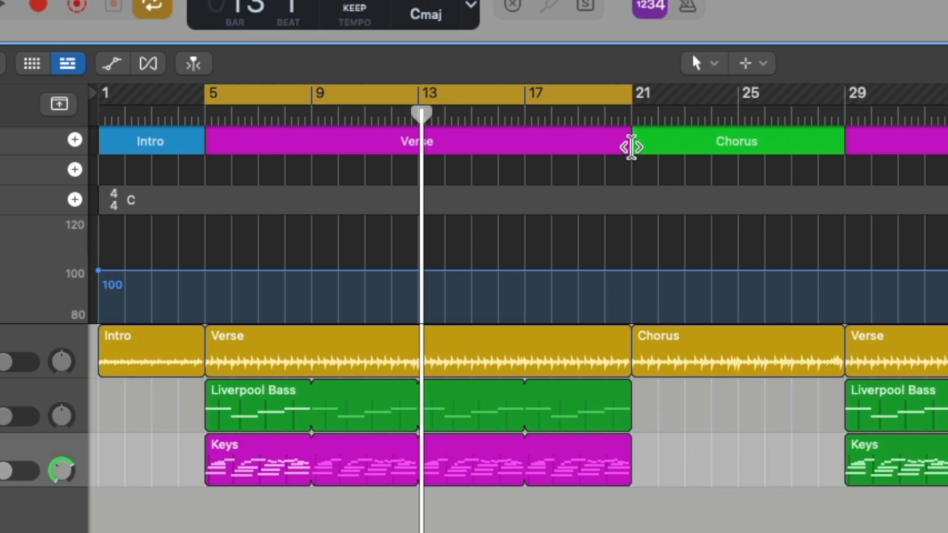
# Step: Try to adjust the boundary at bar 21 between the first Verse and the first Chorus section
pyautogui.moveTo(629, 144)
pyautogui.mouseDown()
pyautogui.moveTo(419, 150)
pyautogui.moveTo(419, 170)
pyautogui.moveTo(444, 148)
pyautogui.moveTo(625, 154)
pyautogui.mouseUp()
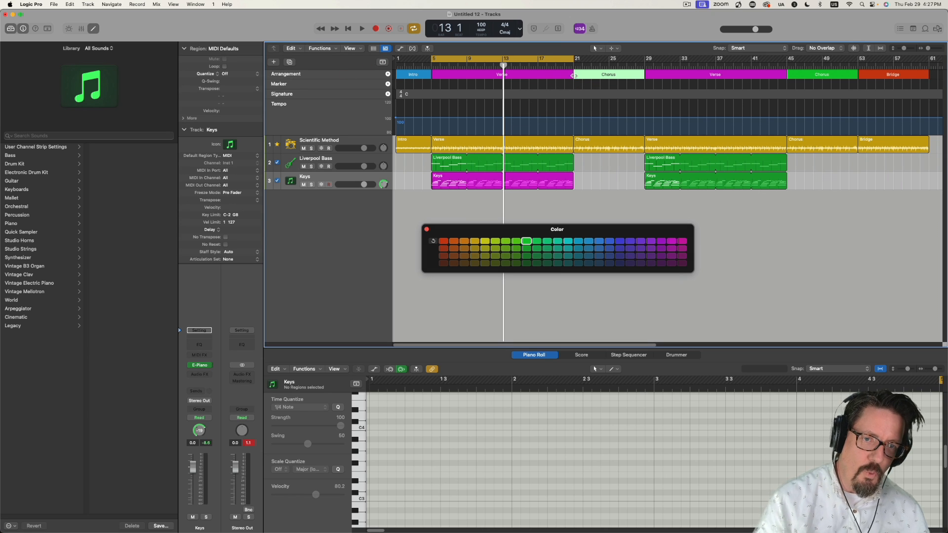
pyautogui.moveTo(573, 76)
pyautogui.mouseDown()
pyautogui.moveTo(549, 79)
pyautogui.moveTo(607, 82)
pyautogui.moveTo(579, 81)
pyautogui.mouseUp()
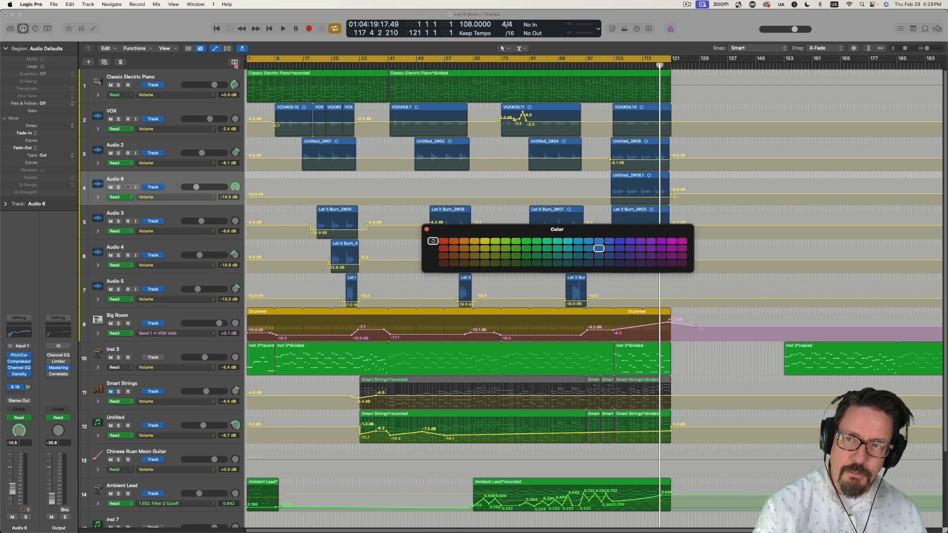
# Step: In the Let it Burn project, show the global tracks and add an Intro arrangement section over bars 1 to 9
pyautogui.click(235, 62)
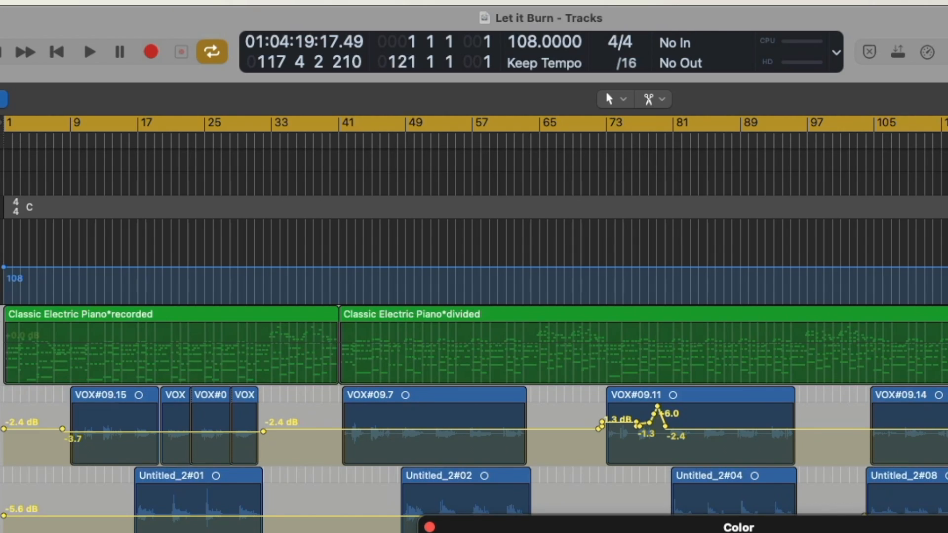
pyautogui.click(1, 160)
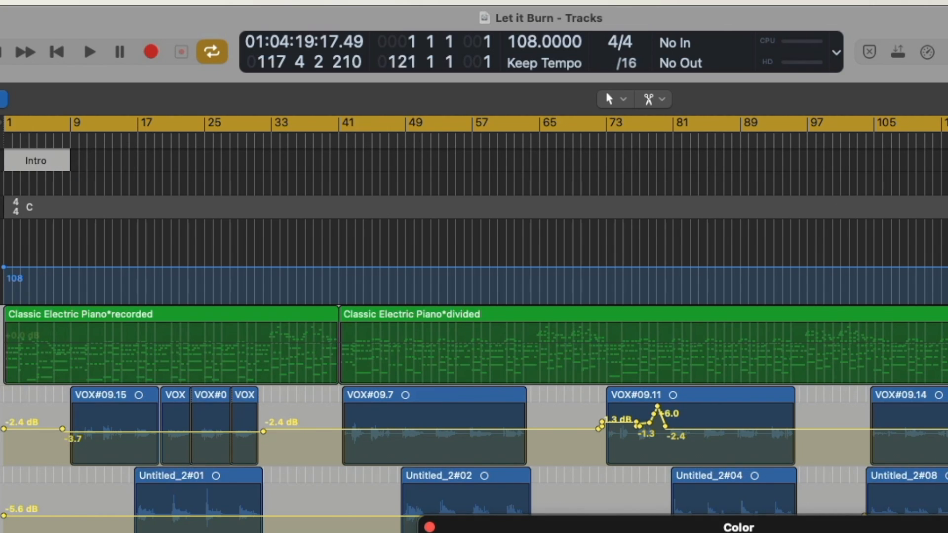
# Step: Add a Verse arrangement section after the Intro and extend it to bar 41
pyautogui.click(1, 161)
pyautogui.moveTo(141, 161); pyautogui.dragTo(270, 174)
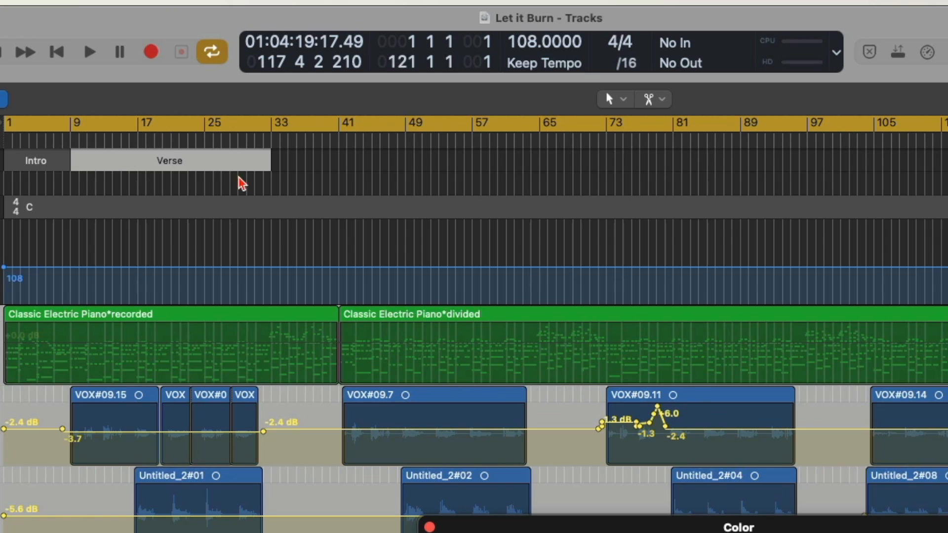
pyautogui.moveTo(267, 164); pyautogui.dragTo(340, 176)
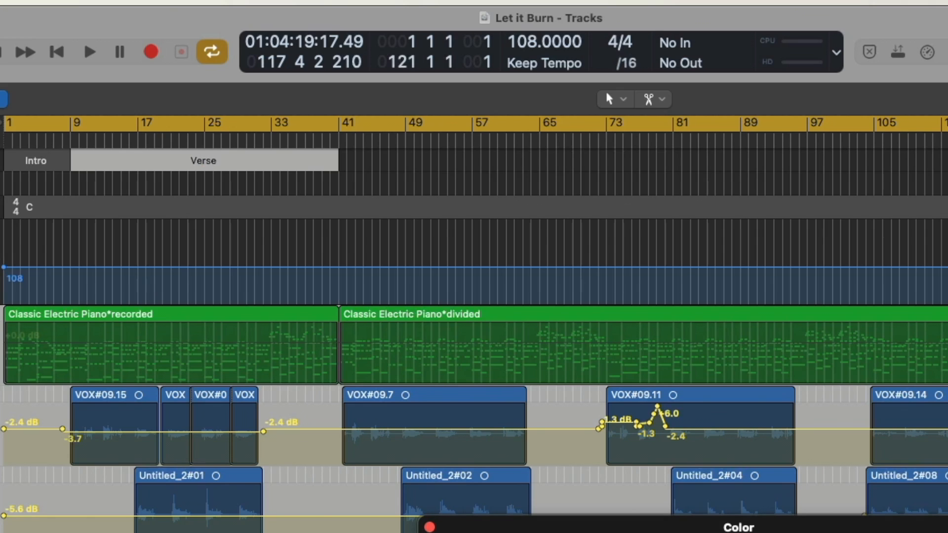
# Step: Add an arrangement section at bar 41, change its type to Verse, and extend it to bar 73
pyautogui.click(368, 160)
pyautogui.click(364, 163)
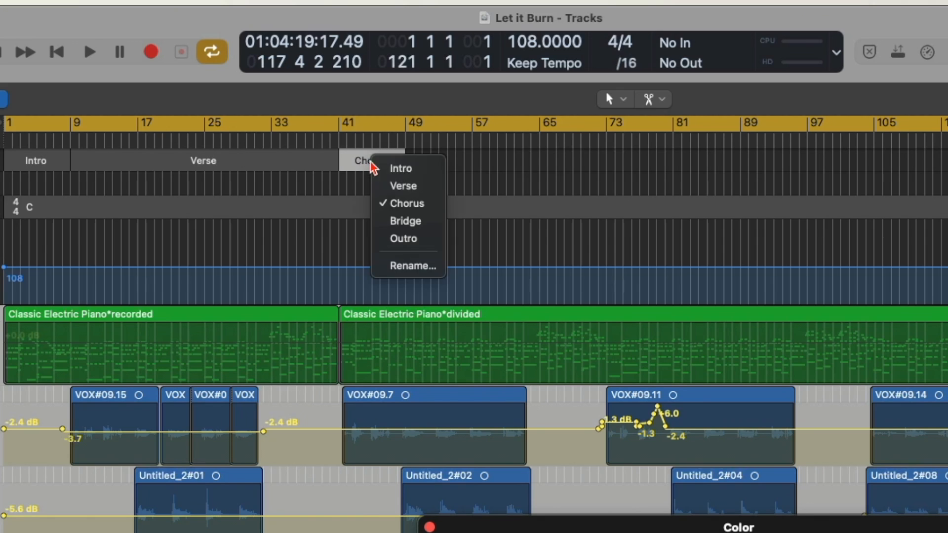
pyautogui.click(409, 186)
pyautogui.moveTo(405, 166); pyautogui.dragTo(609, 194)
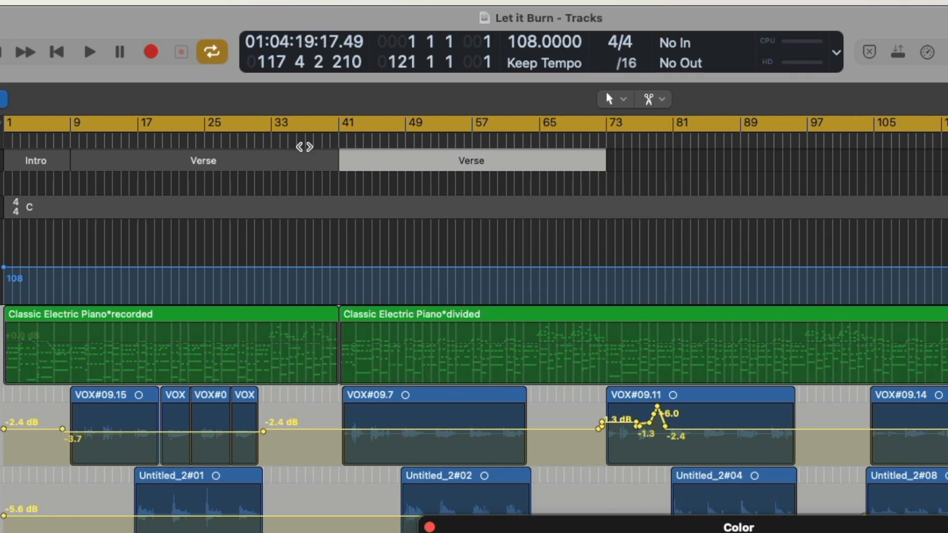
# Step: Add an arrangement section at bar 73, change its type to Verse, and extend it to bar 105
pyautogui.click(1, 160)
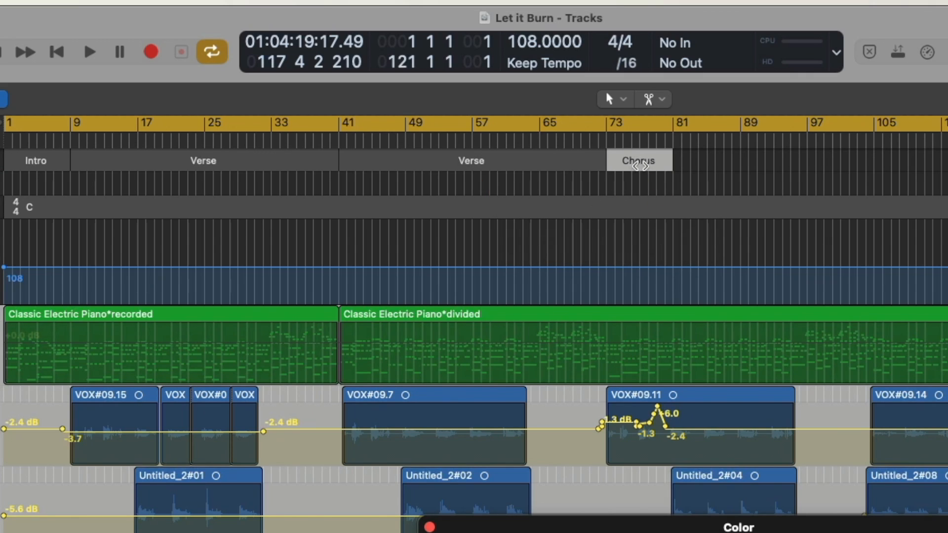
pyautogui.click(659, 162)
pyautogui.click(673, 186)
pyautogui.moveTo(673, 167)
pyautogui.mouseDown()
pyautogui.moveTo(802, 184)
pyautogui.moveTo(814, 184)
pyautogui.moveTo(808, 166)
pyautogui.moveTo(875, 172)
pyautogui.mouseUp()
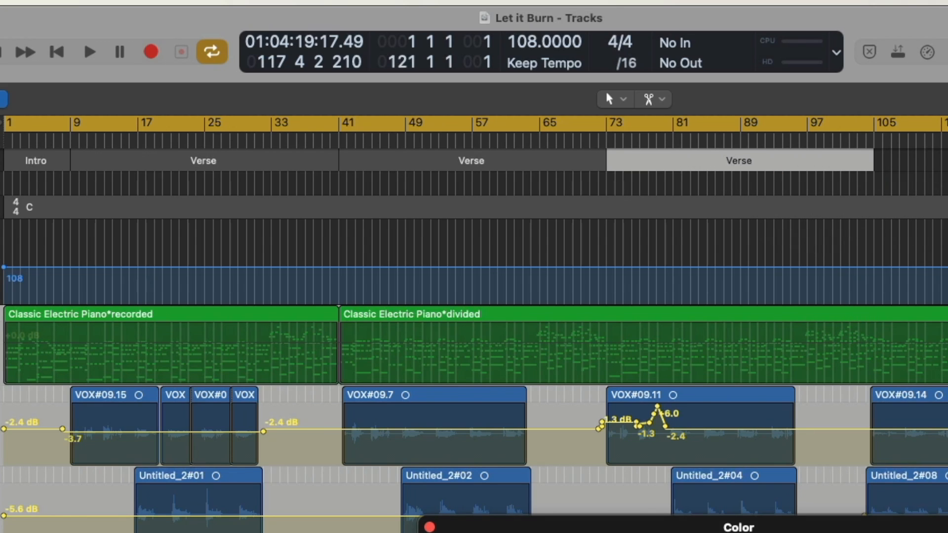
# Step: Add an arrangement section at bar 105, change its type to Verse, and extend it to bar 121
pyautogui.click(2, 167)
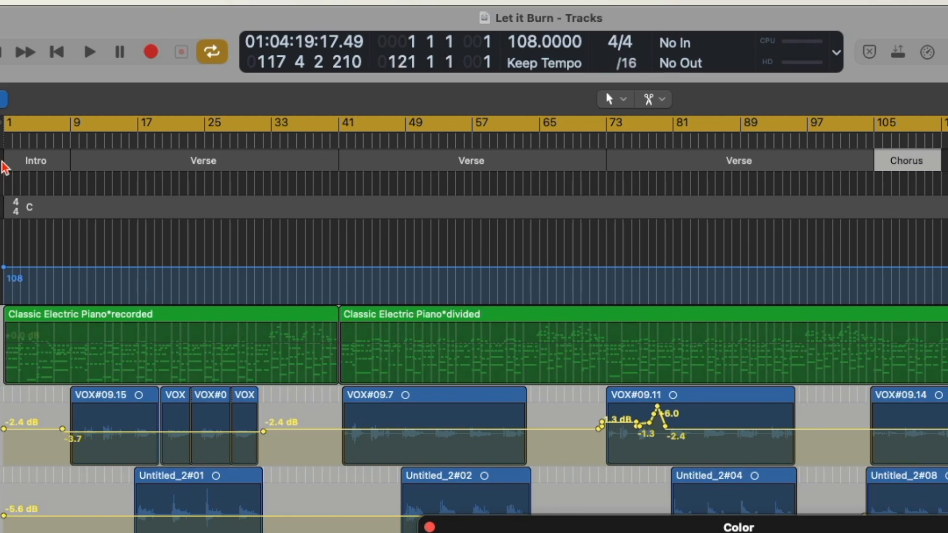
pyautogui.click(926, 163)
pyautogui.click(938, 186)
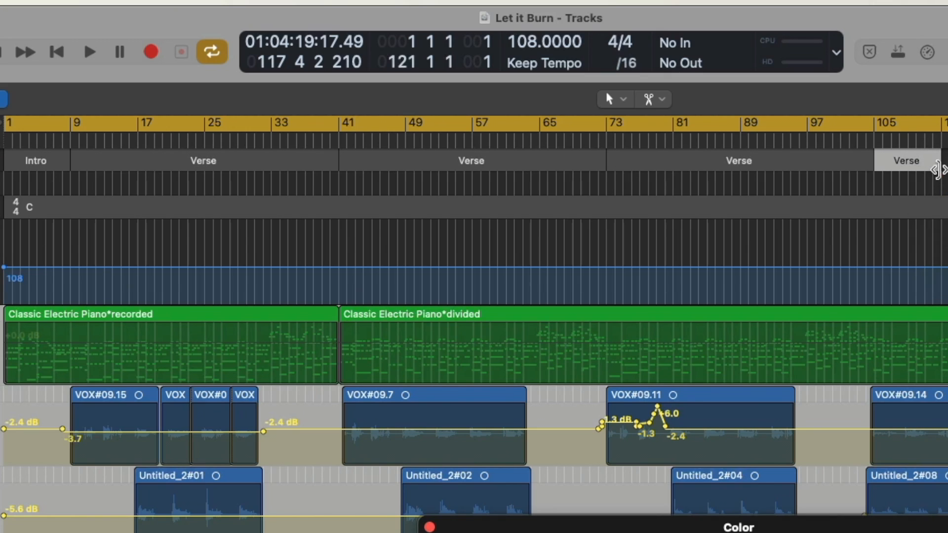
pyautogui.moveTo(937, 169); pyautogui.dragTo(947, 169)
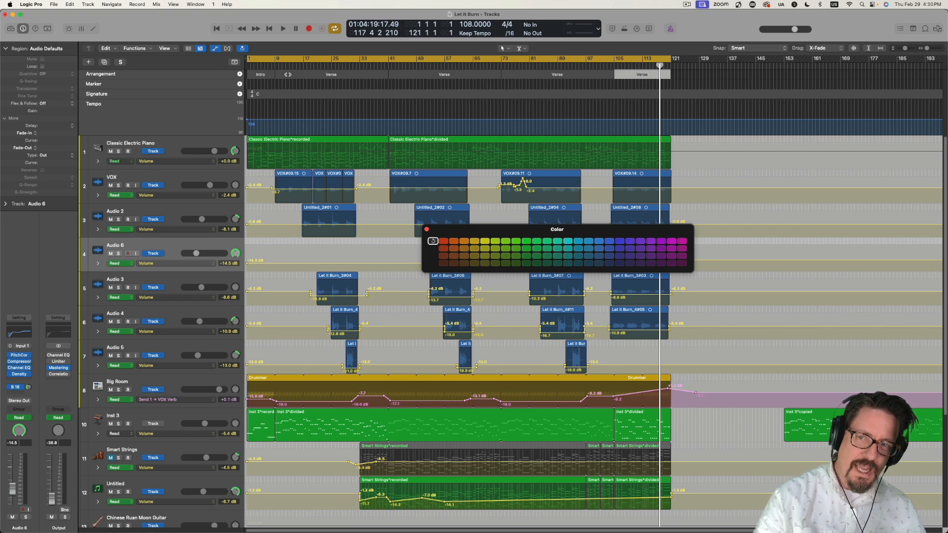
# Step: Try swapping the first two Verse sections with their content, move the playhead to bar 9, and undo the swap
pyautogui.moveTo(287, 75); pyautogui.dragTo(502, 79)
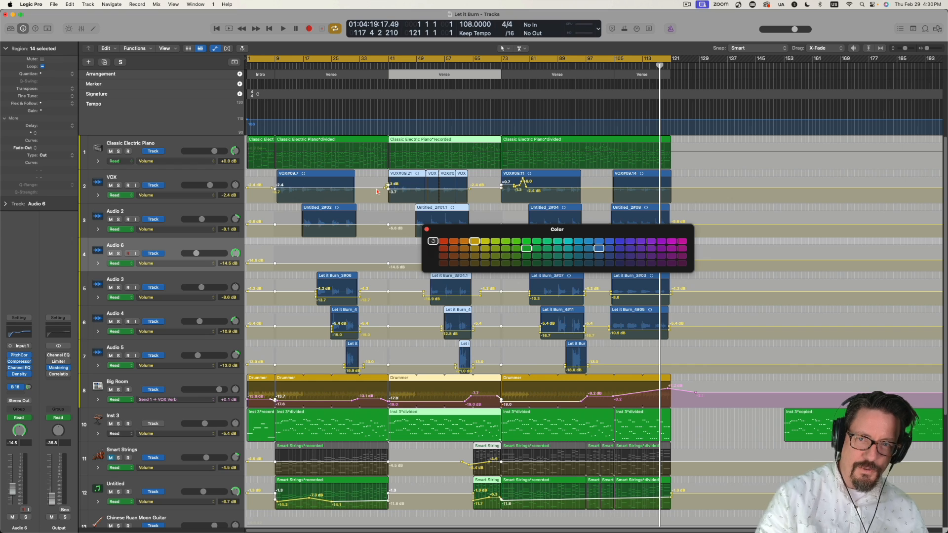
pyautogui.click(363, 57)
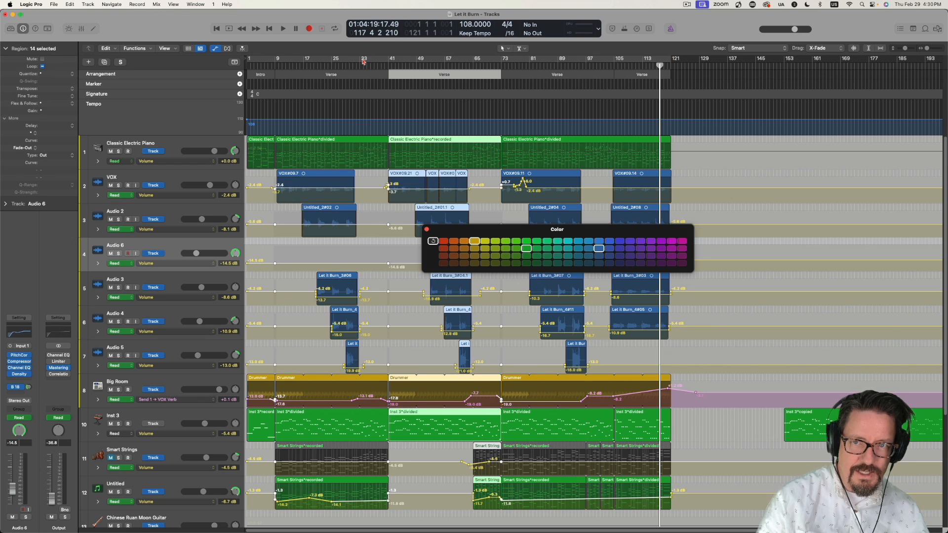
pyautogui.click(270, 65)
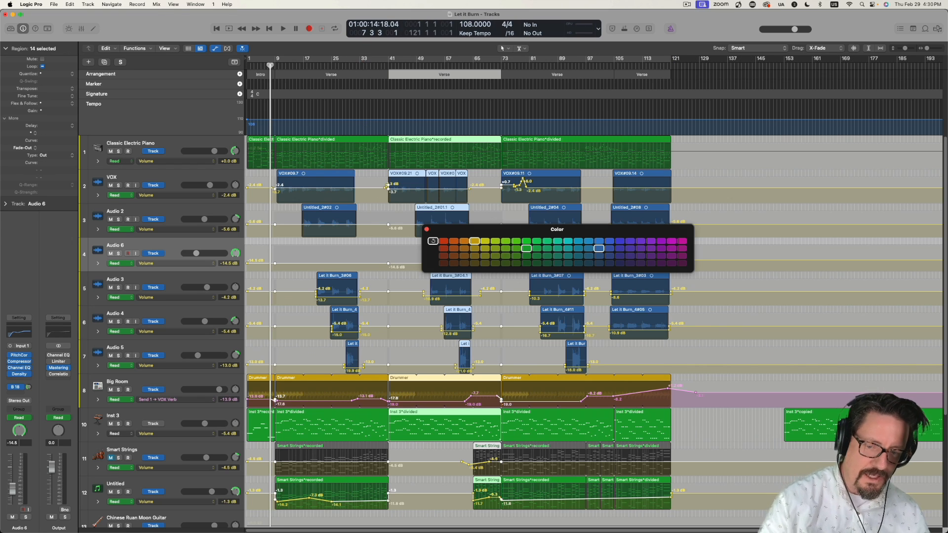
pyautogui.moveTo(270, 66); pyautogui.dragTo(276, 65)
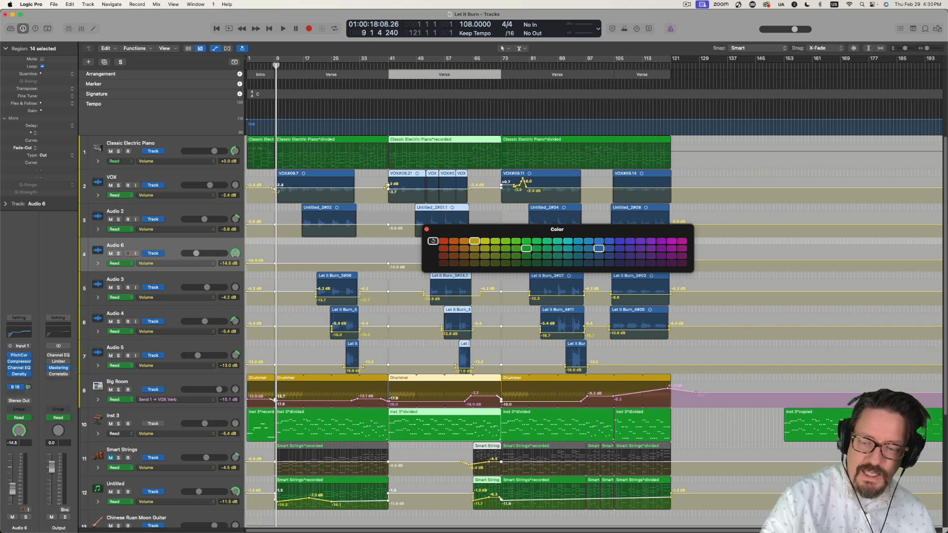
pyautogui.press('super+z')
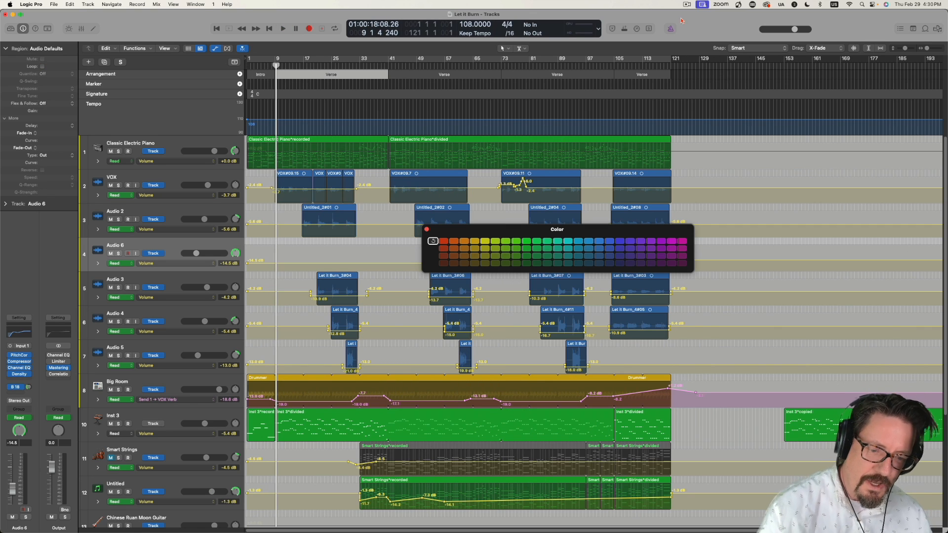